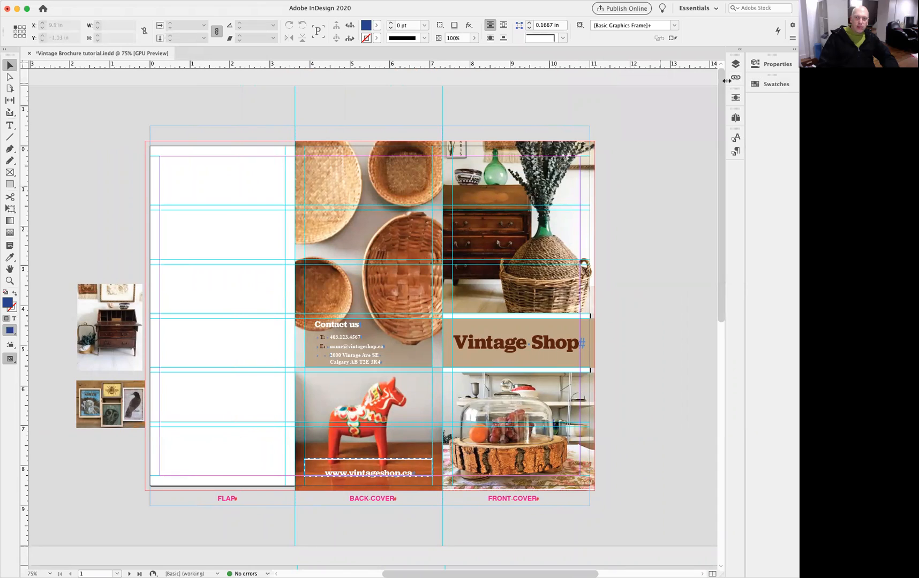
Open the Pages panel to examine the brochure's pages and A-Blurg master, then collapse it.
click(735, 119)
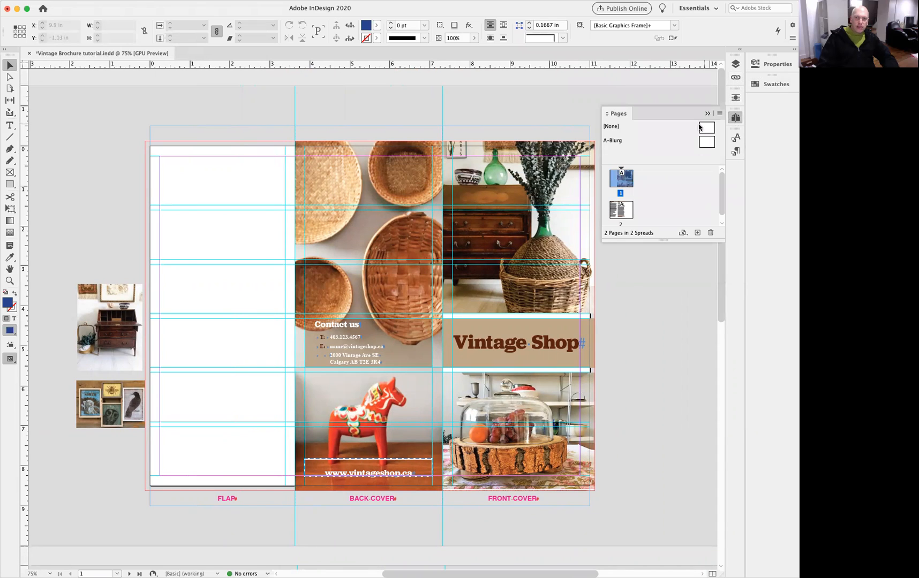
click(704, 141)
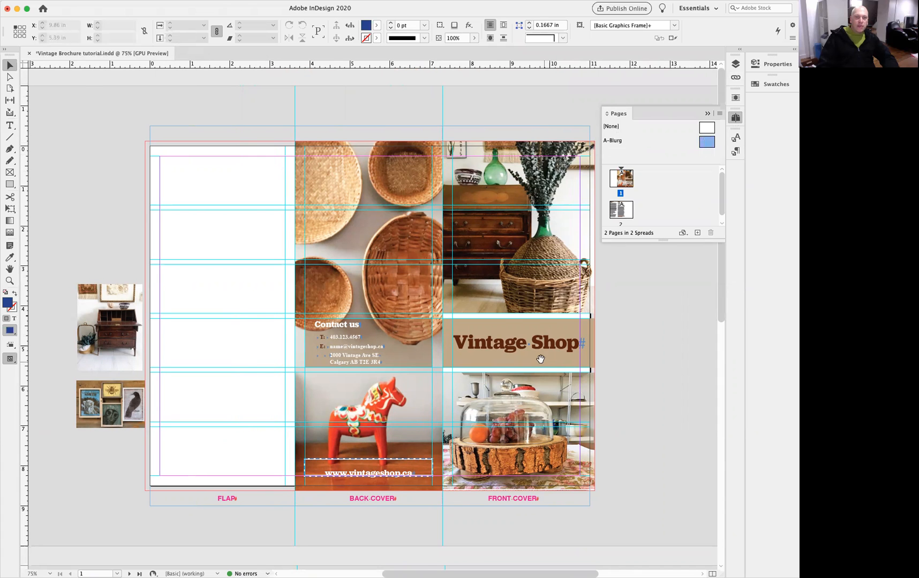
drag(540, 359, 518, 344)
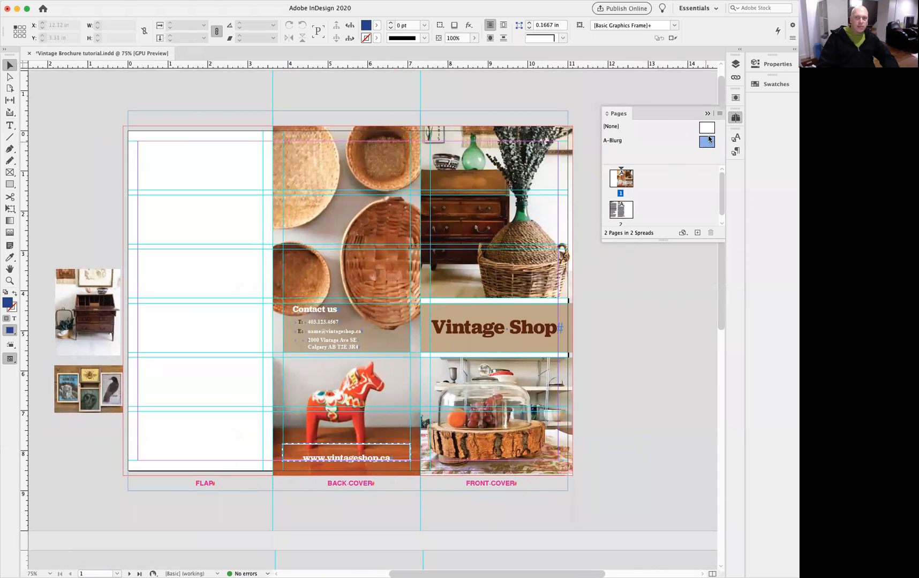
click(707, 113)
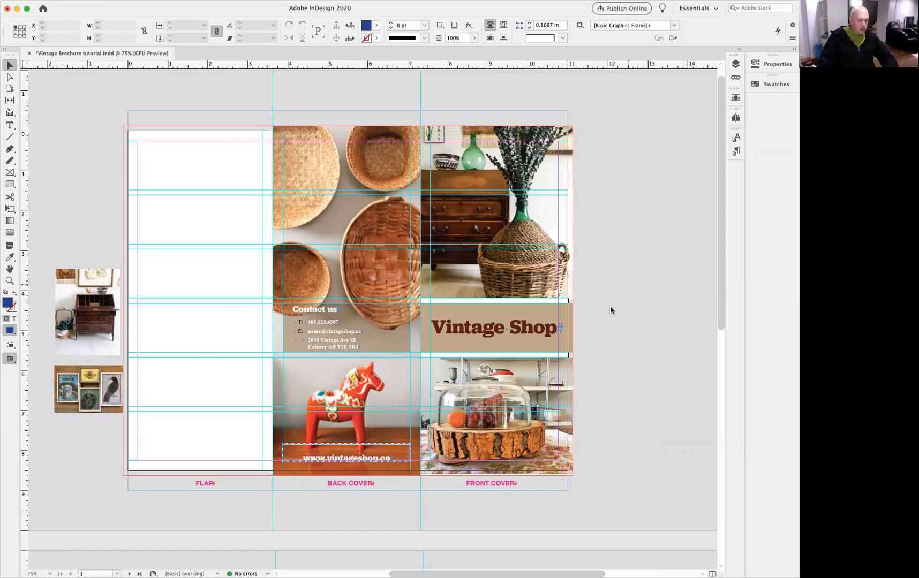
Start a new Letter print document in inches with 12 facing pages.
key(super+n)
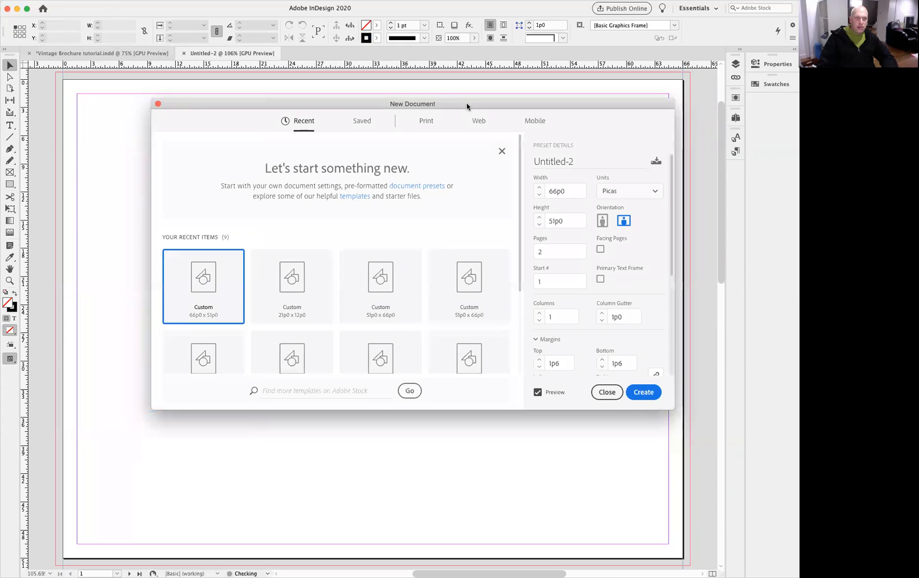
drag(476, 107, 415, 158)
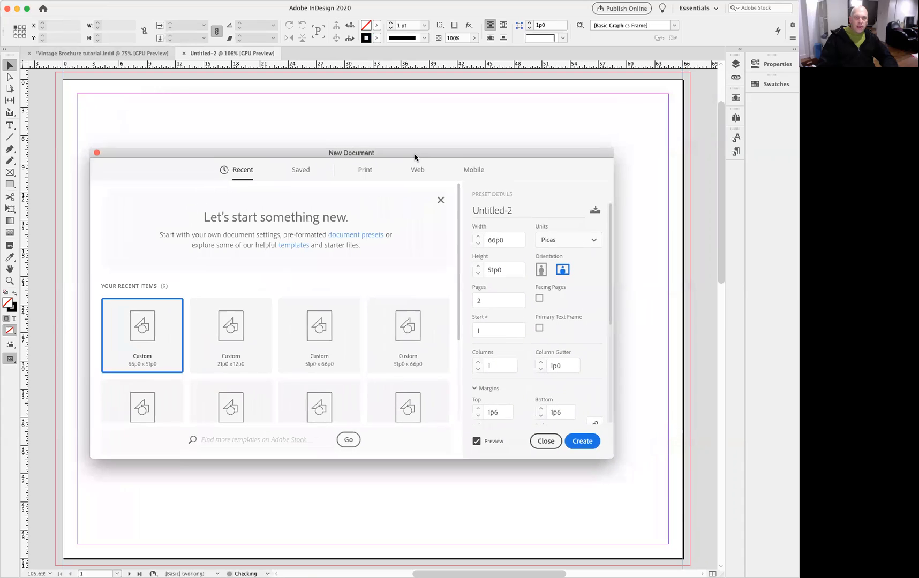
click(365, 173)
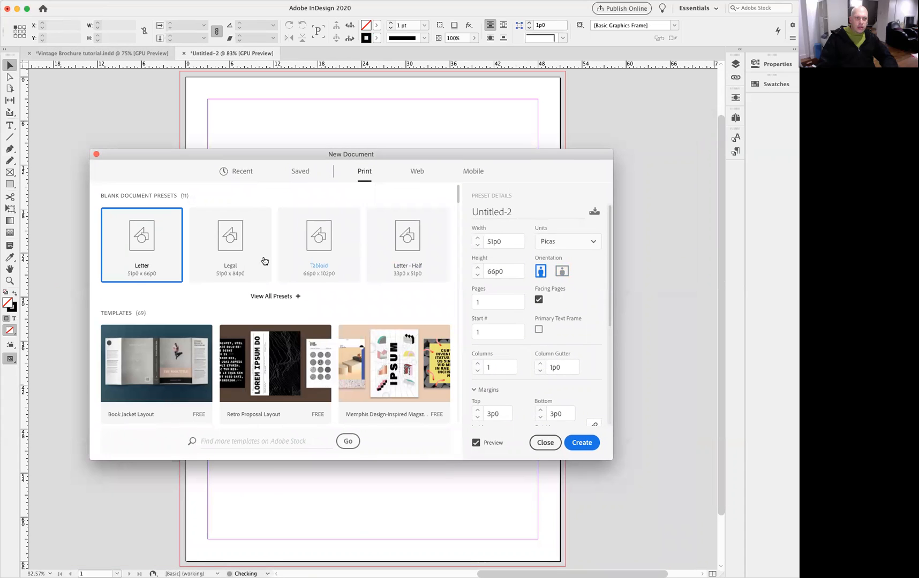
click(584, 242)
click(554, 293)
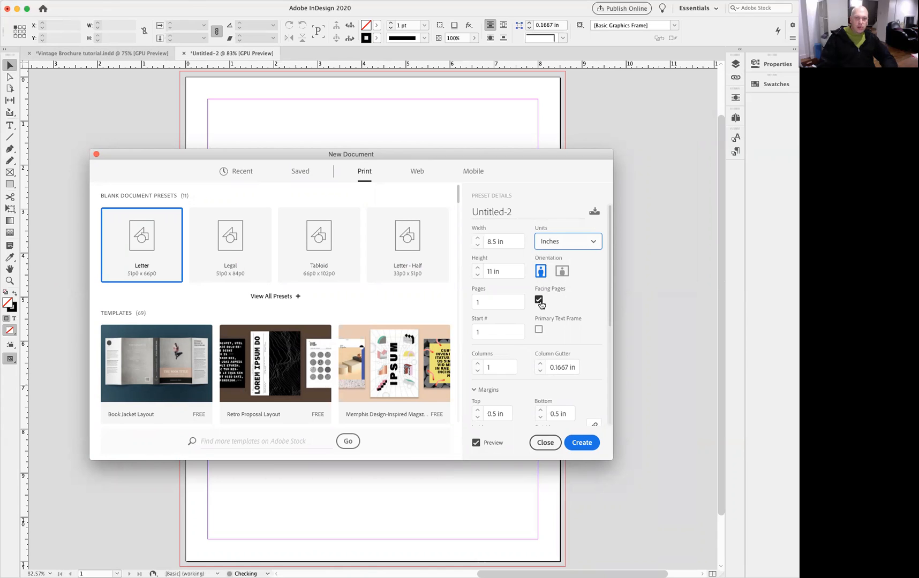
double_click(480, 302)
text(12)
Set the new document to 3 columns with a 0.25 in column gutter.
click(485, 367)
click(479, 364)
click(478, 364)
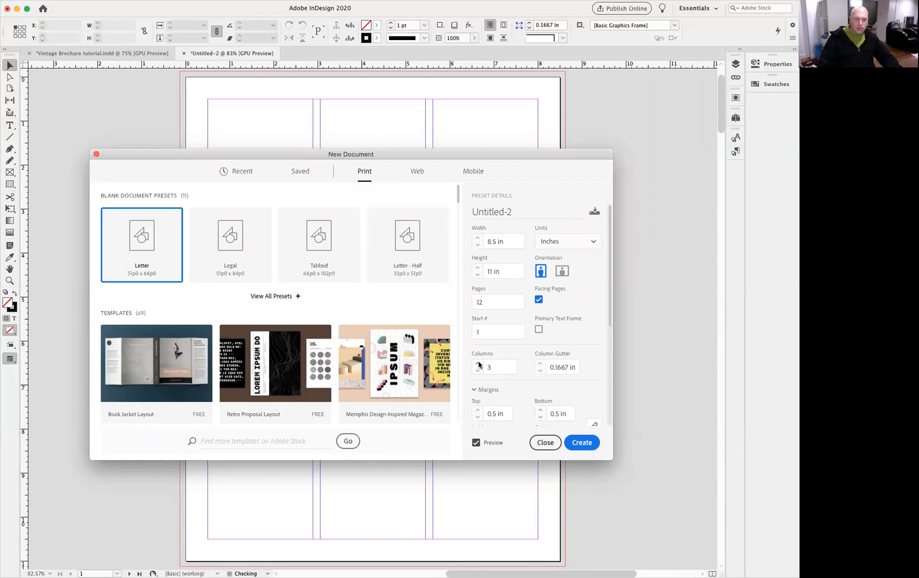
click(540, 364)
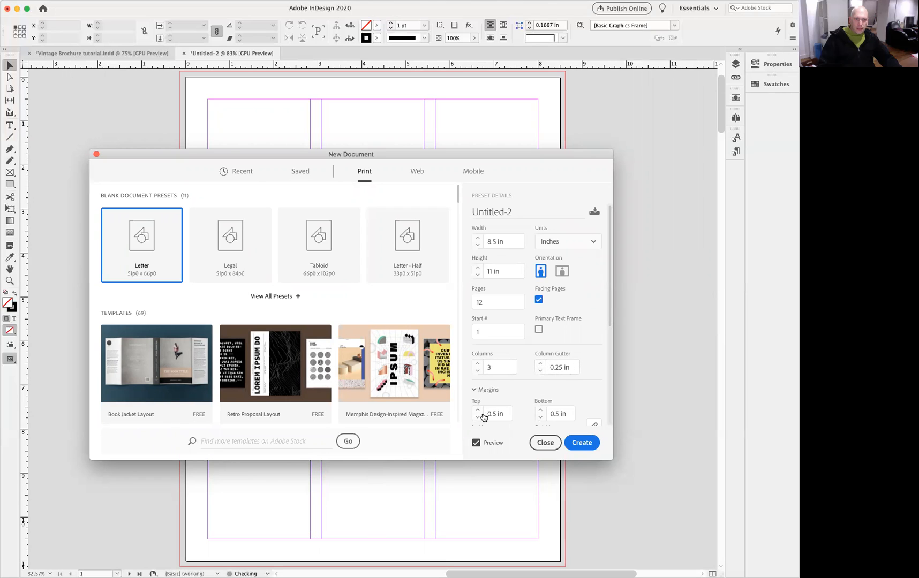
Unlink the margins and set the inside margin to 1 in.
scroll(605, 321, down, 3)
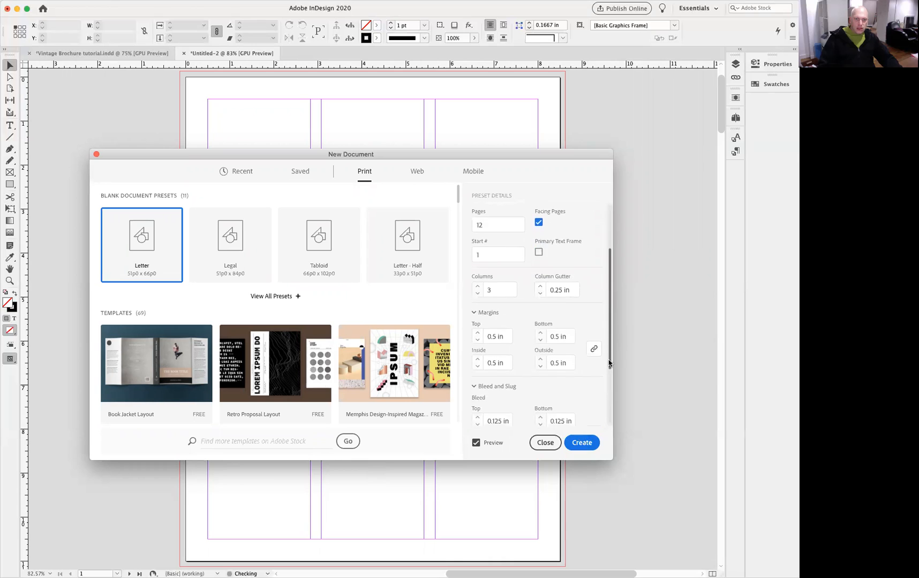
scroll(607, 295, up, 3)
drag(607, 292, 611, 382)
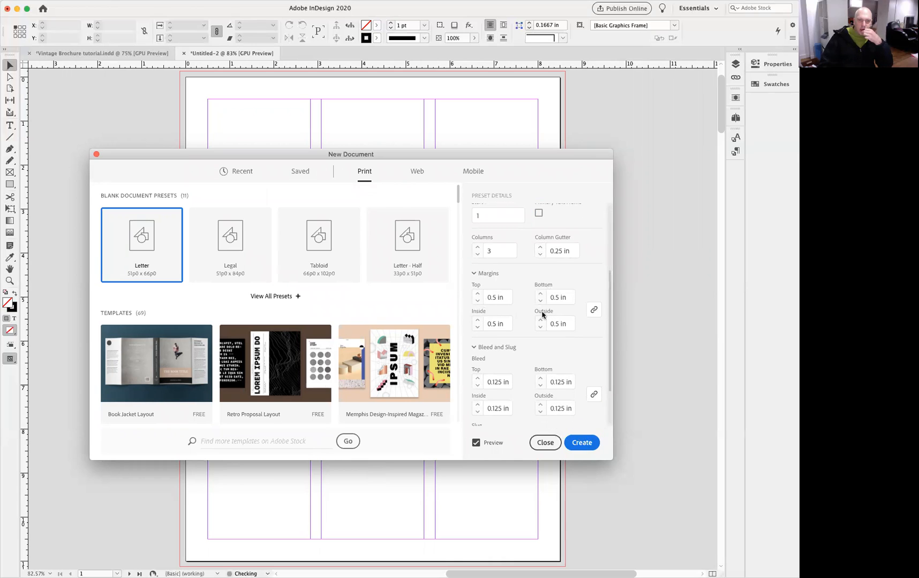
click(478, 321)
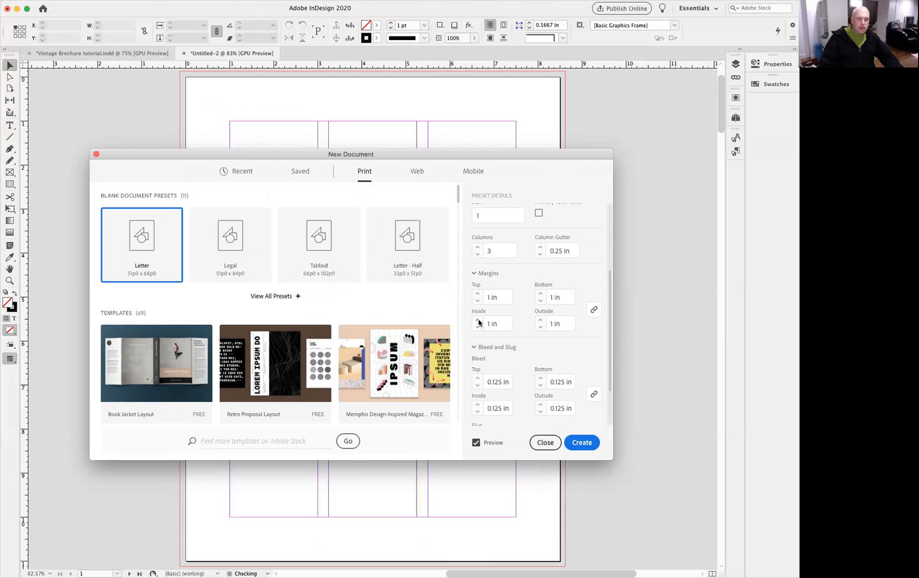
click(478, 327)
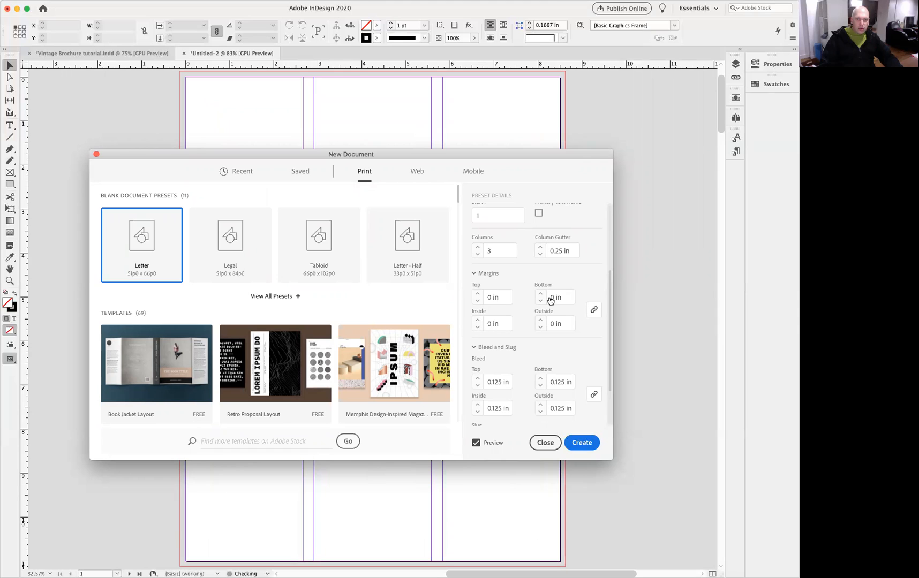
click(477, 294)
click(594, 310)
click(478, 321)
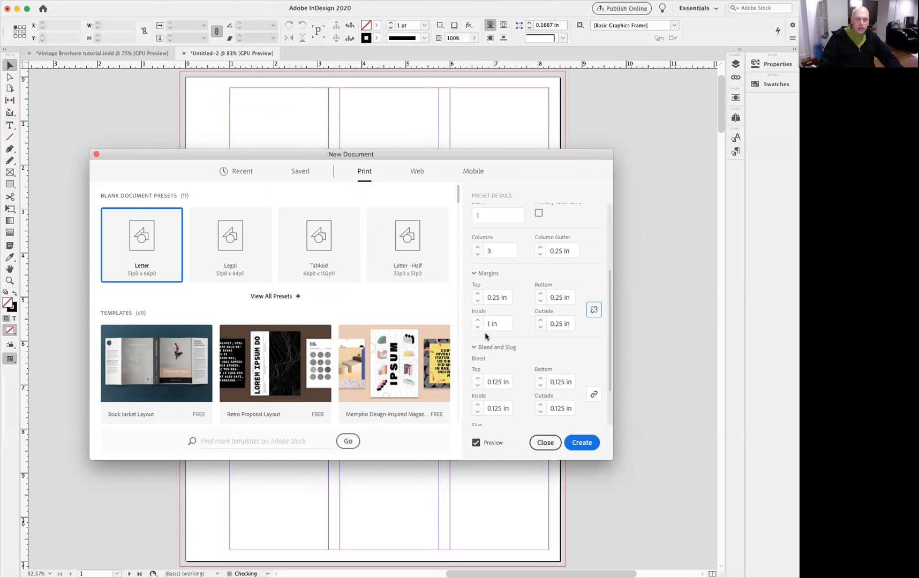
Set the top, bottom and outside margins to 0.5 in each.
click(478, 299)
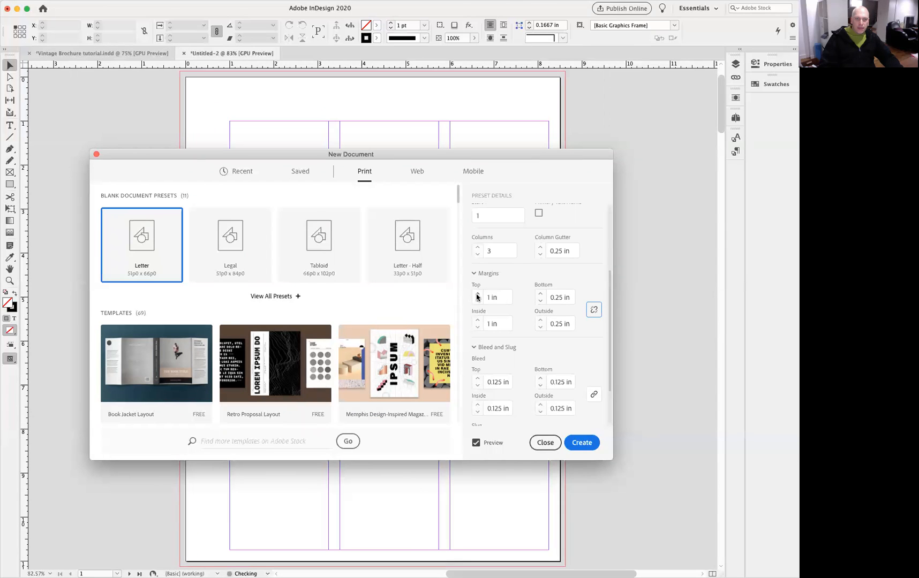
click(478, 303)
click(478, 296)
click(478, 297)
click(478, 296)
click(478, 296)
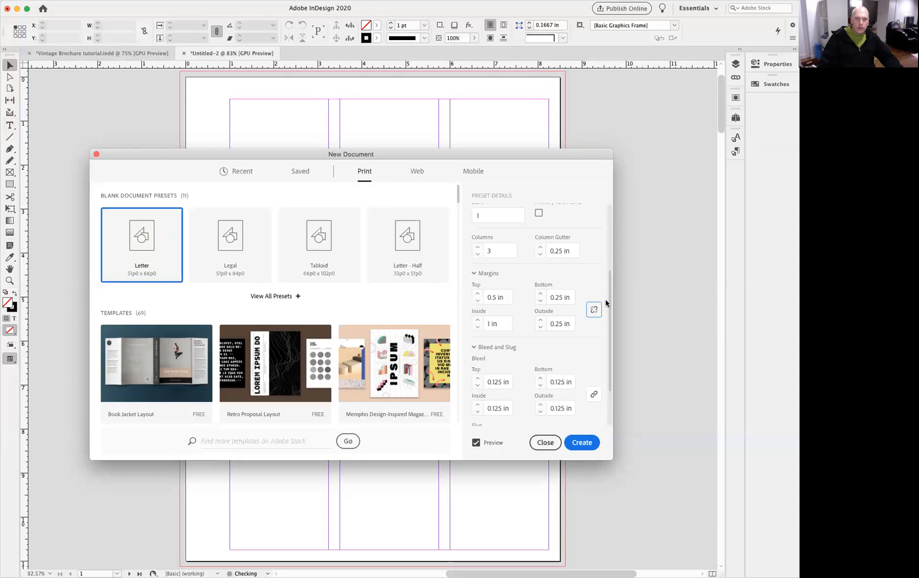
click(540, 294)
click(540, 294)
click(540, 294)
click(541, 301)
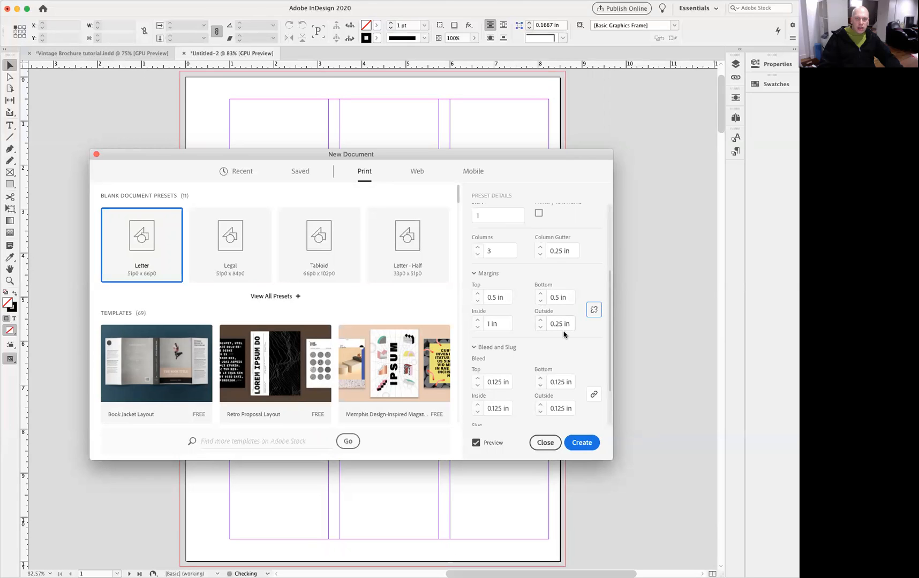
click(540, 320)
click(540, 321)
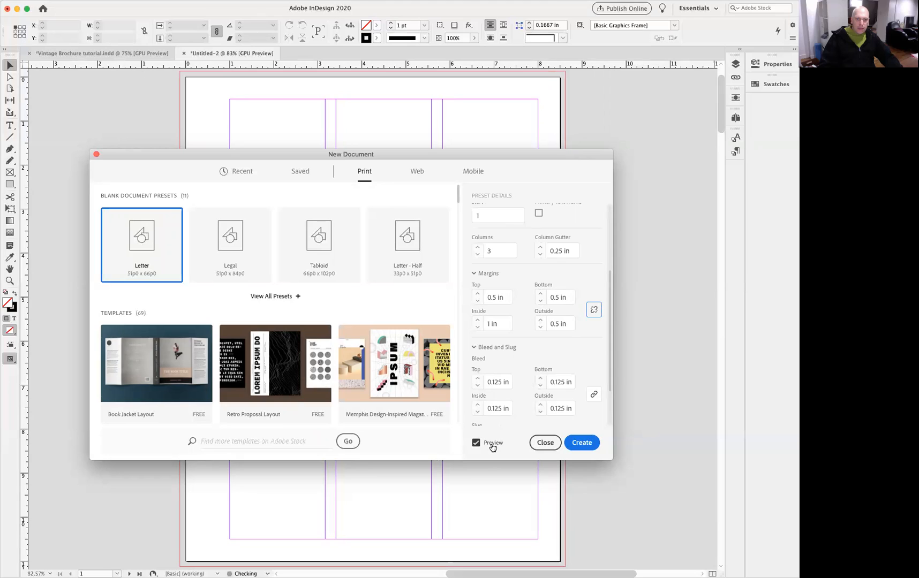
Review the bleed and slug settings and create the document.
scroll(587, 358, down, 3)
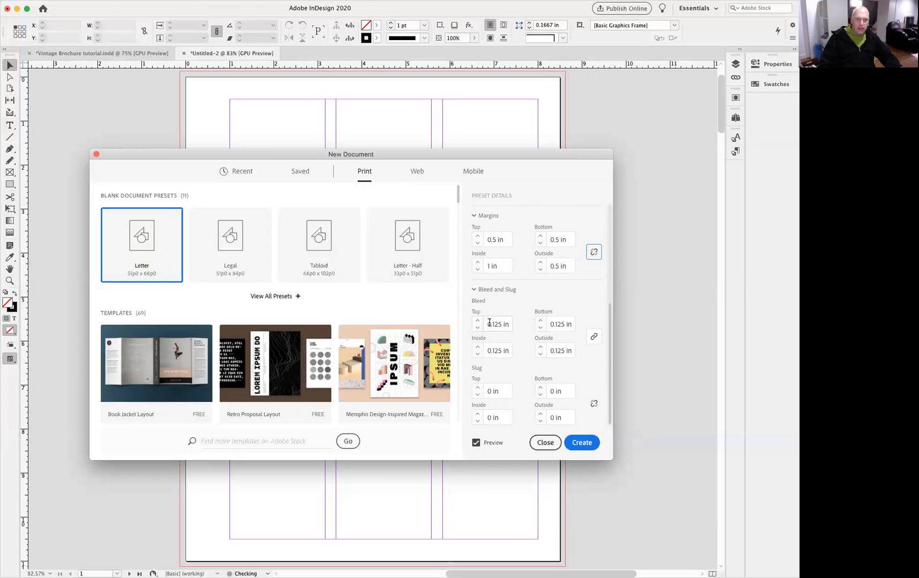
scroll(507, 290, up, 3)
scroll(506, 290, up, 2)
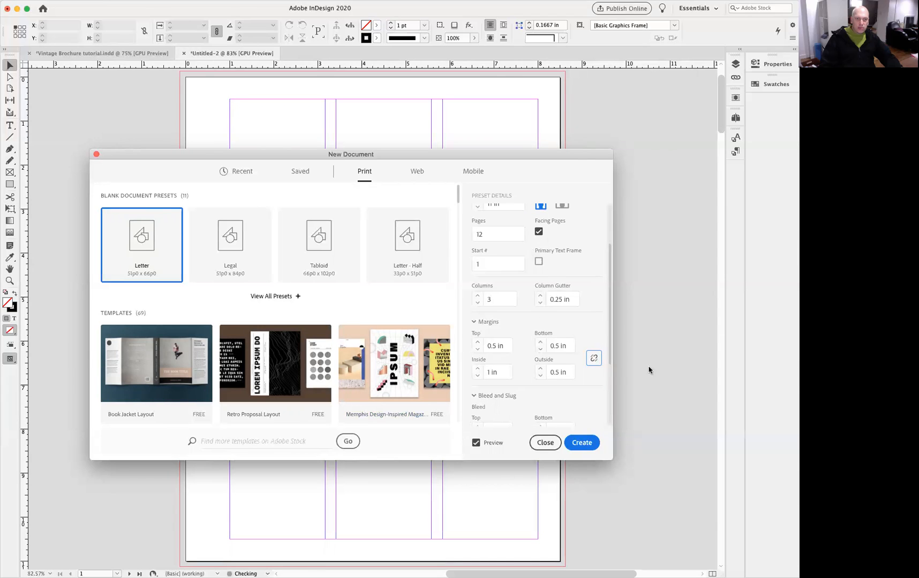
click(580, 443)
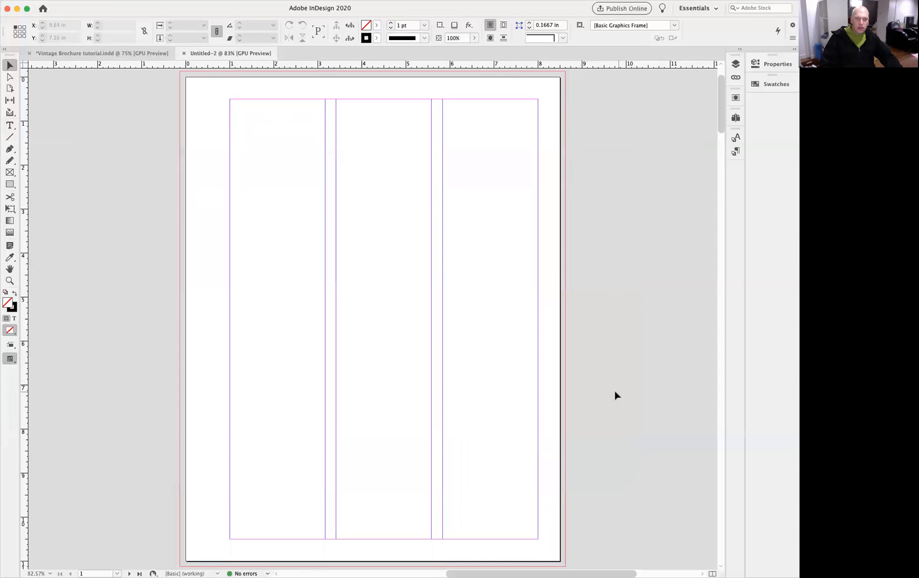
Inspect the new document's Swatches, Character Styles and Paragraph Styles panels.
alt+super+click(353, 347)
alt+super+click(361, 365)
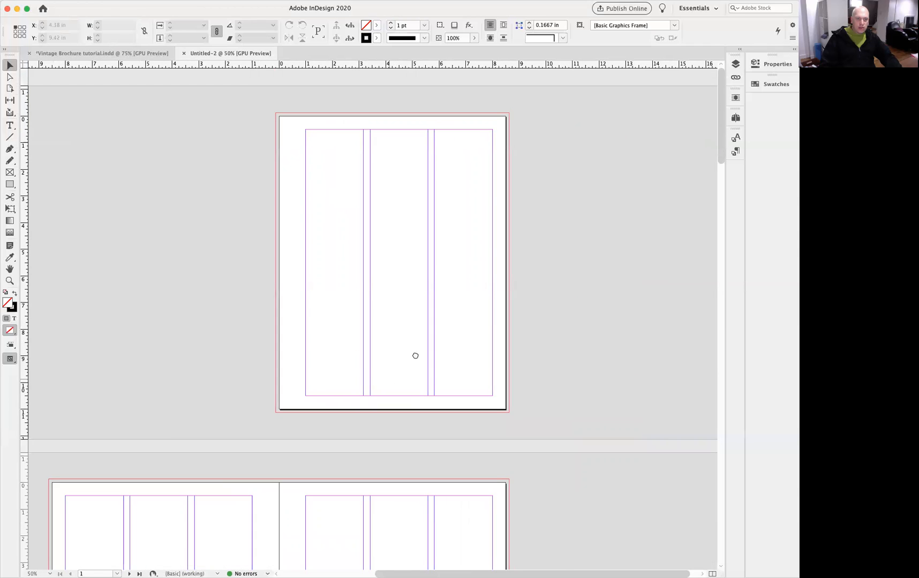
drag(415, 356, 555, 211)
drag(492, 368, 439, 436)
drag(444, 291, 421, 340)
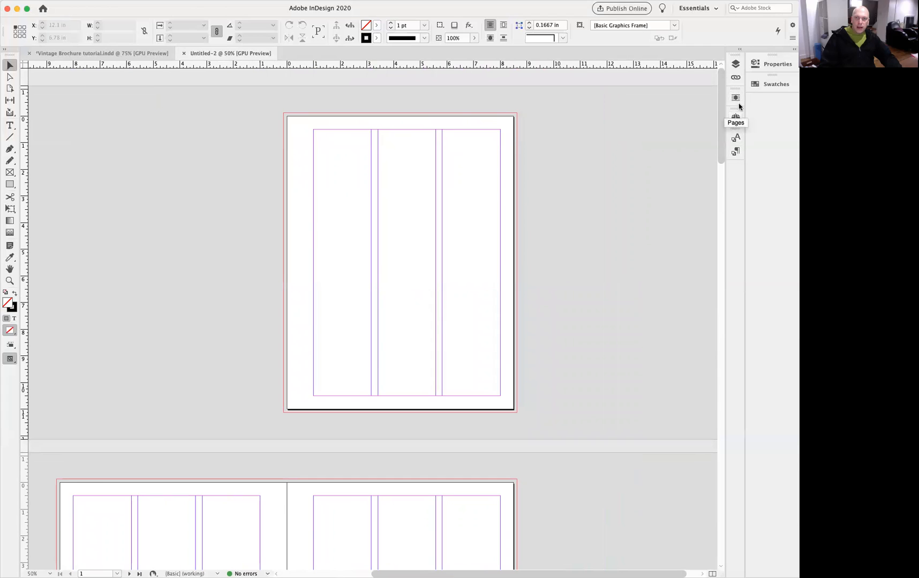
click(755, 84)
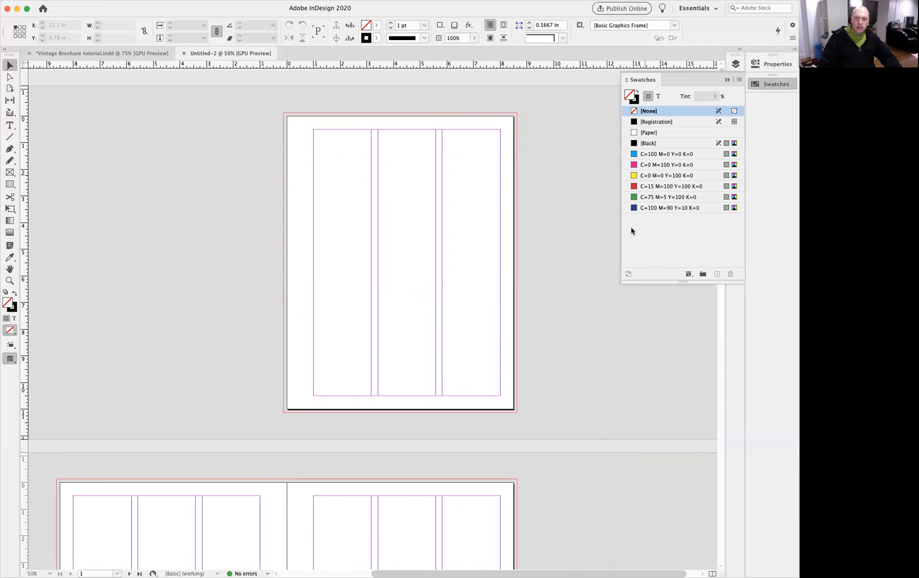
click(728, 81)
click(734, 138)
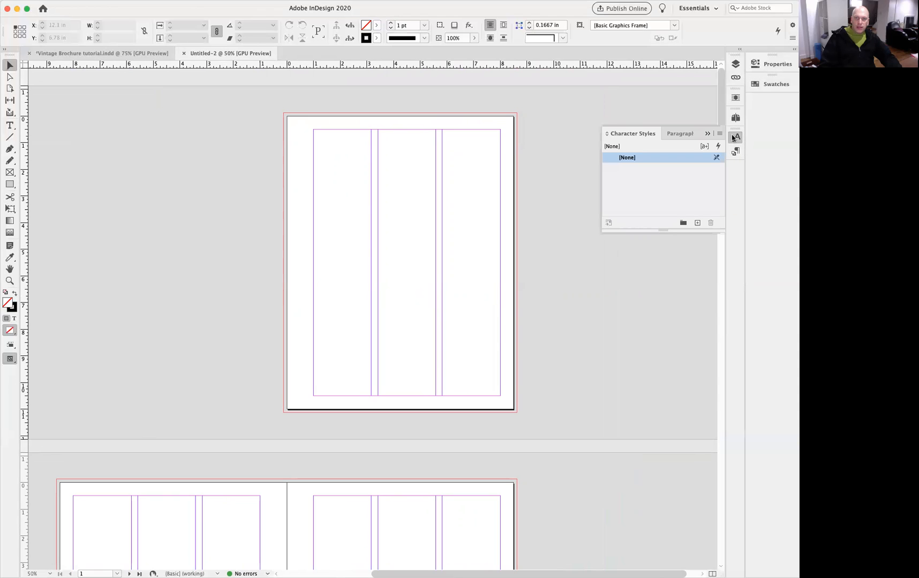
click(736, 152)
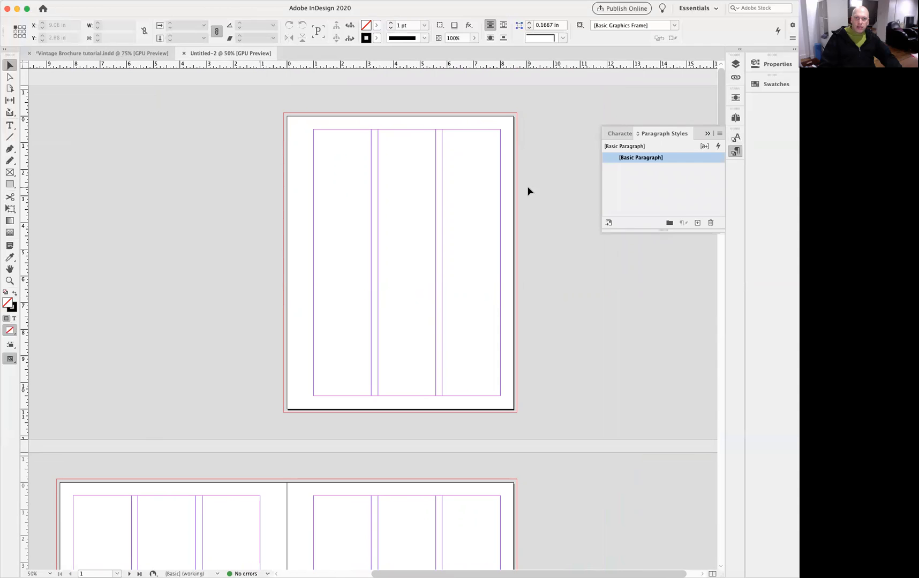
Compare with the Vintage Brochure document's paragraph styles and inside pages, then return to the new document.
click(101, 55)
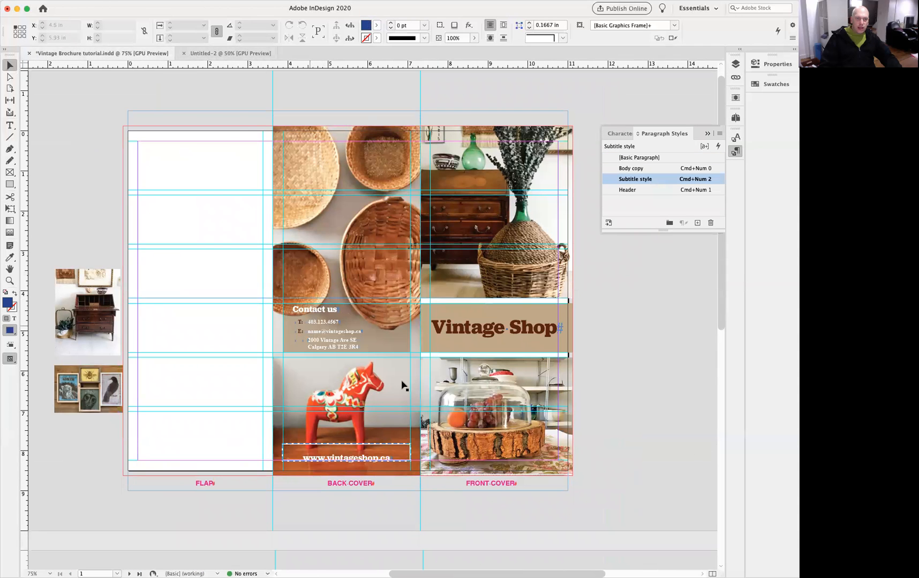
scroll(484, 415, down, 10)
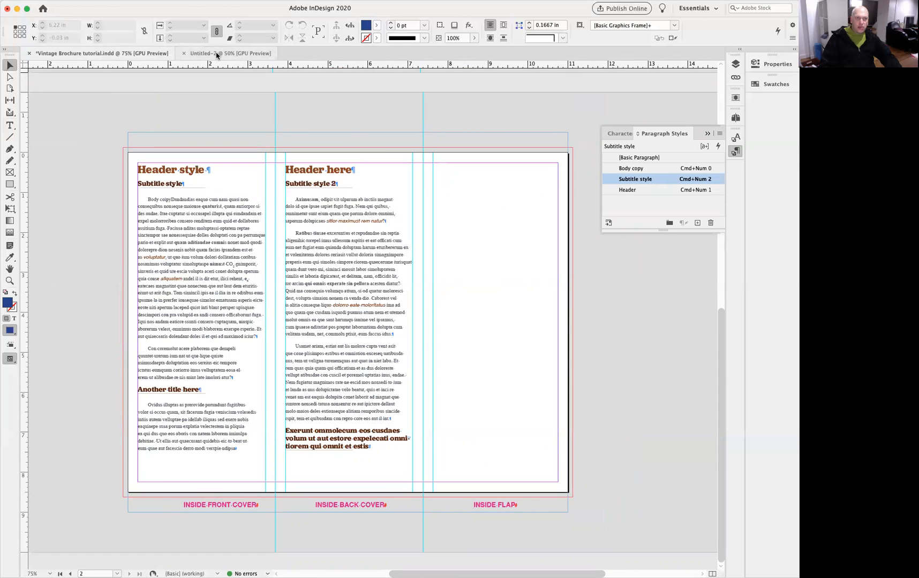
click(199, 53)
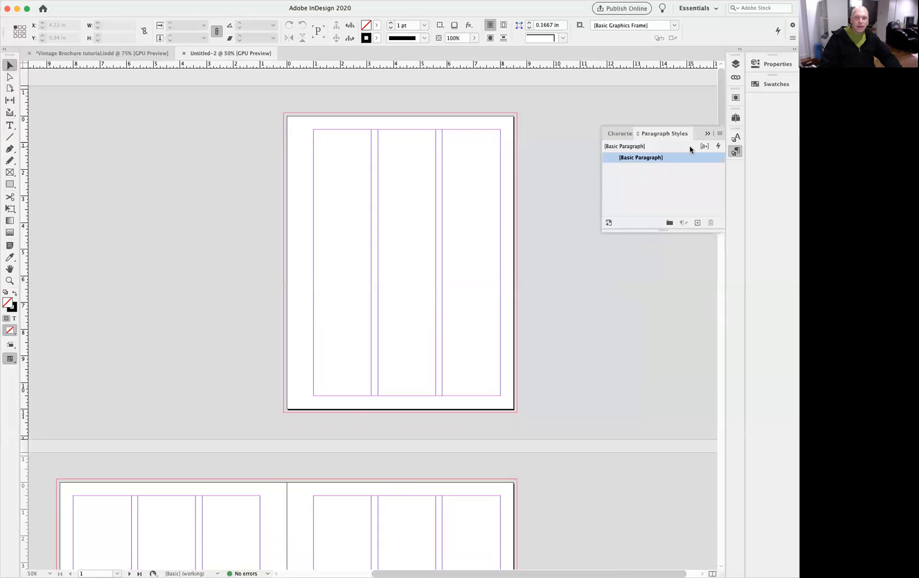
Load the swatches from Vintage Brochure tutorial.indd into the new document.
click(757, 86)
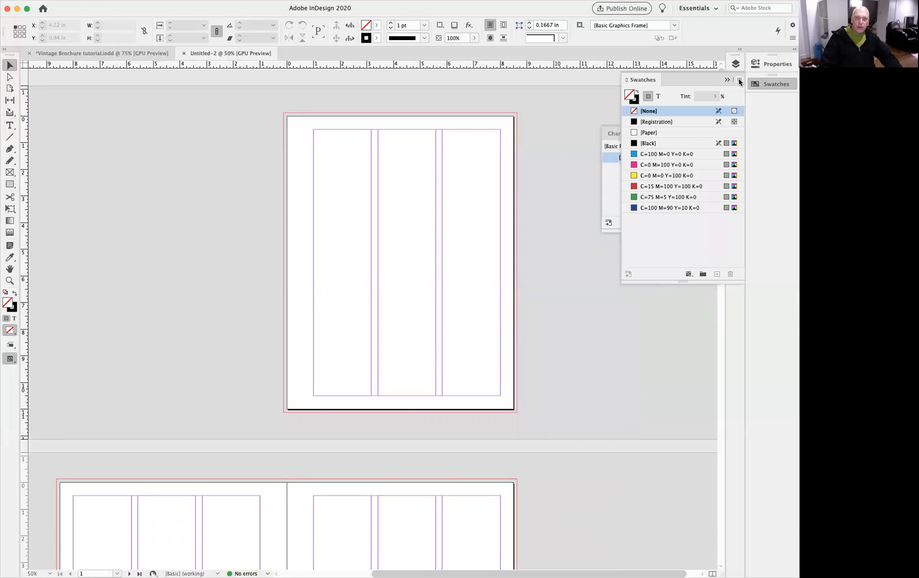
click(739, 81)
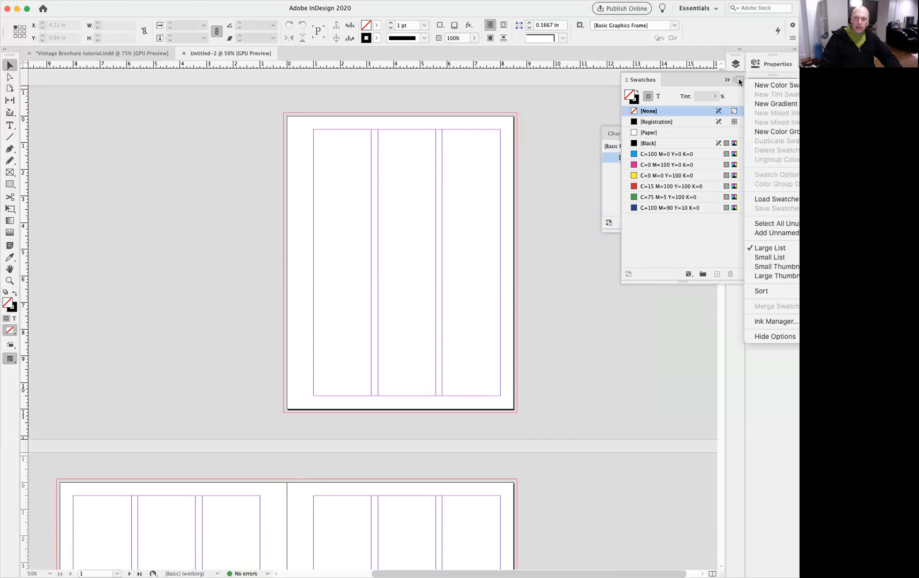
click(761, 199)
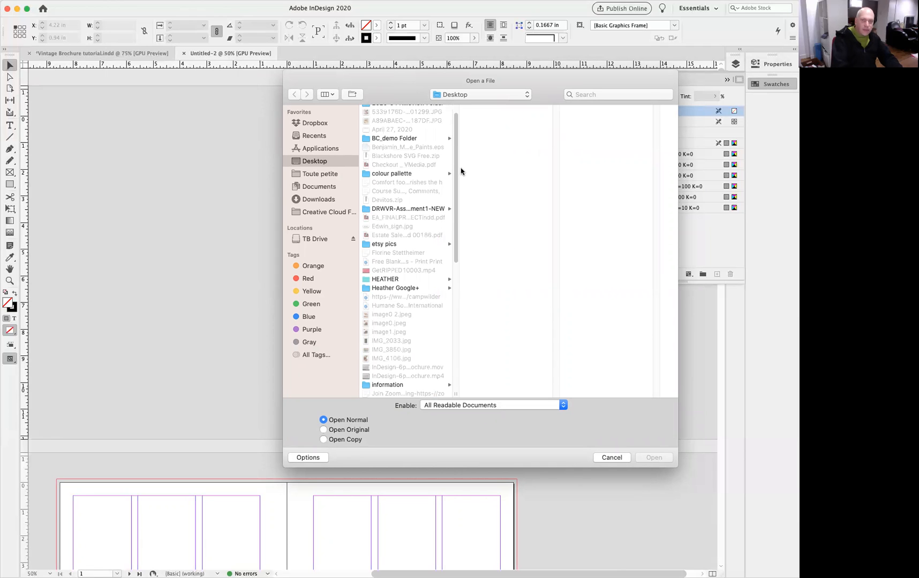
key(v)
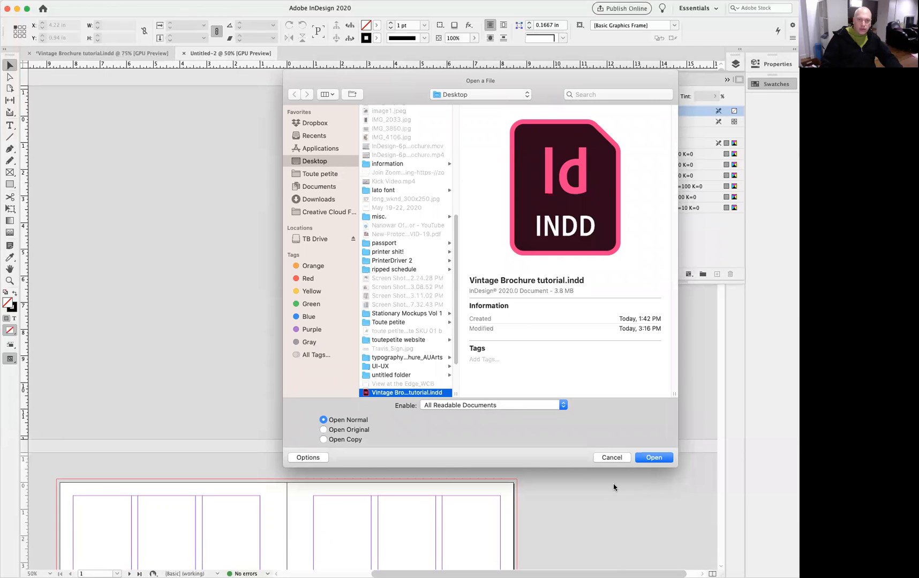
click(656, 458)
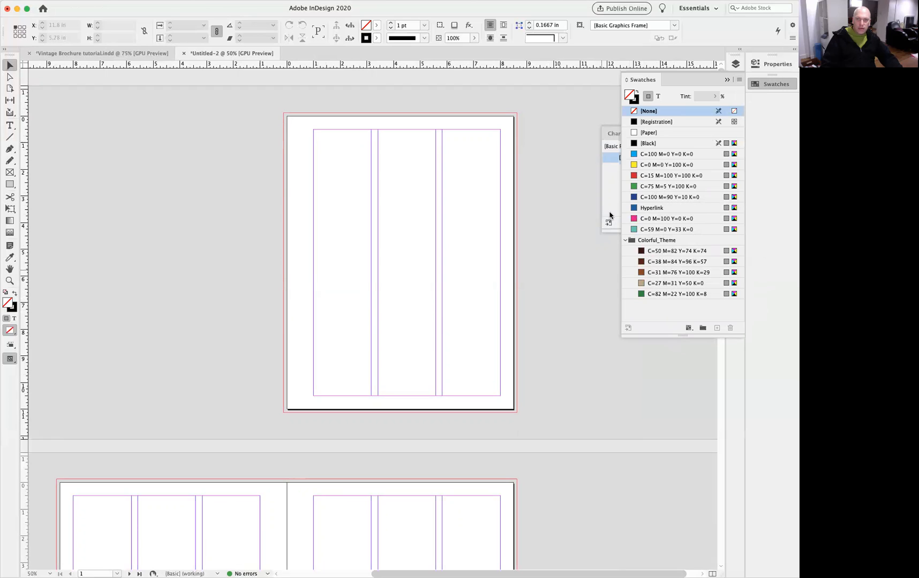
Start loading paragraph styles, choosing Vintage Brochure tutorial.indd as the source file.
click(727, 81)
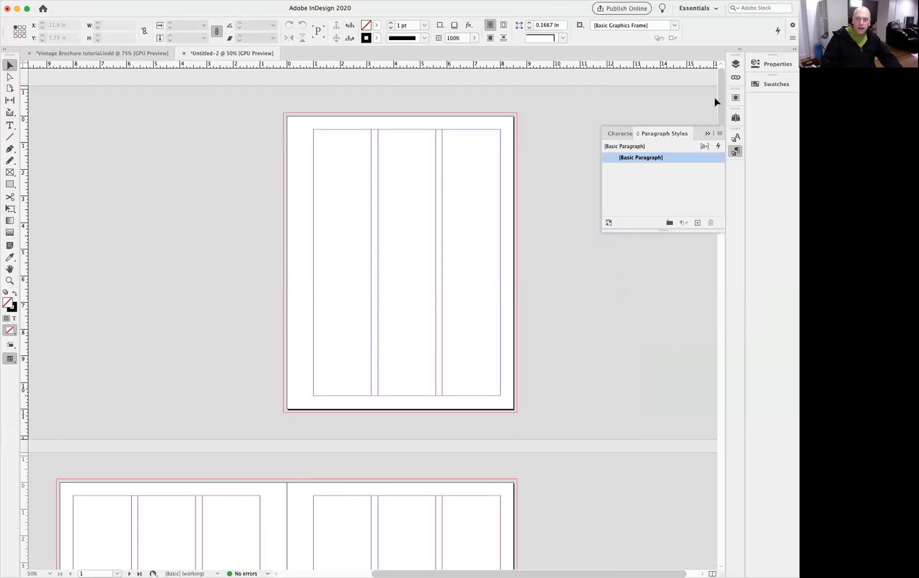
click(719, 135)
click(741, 245)
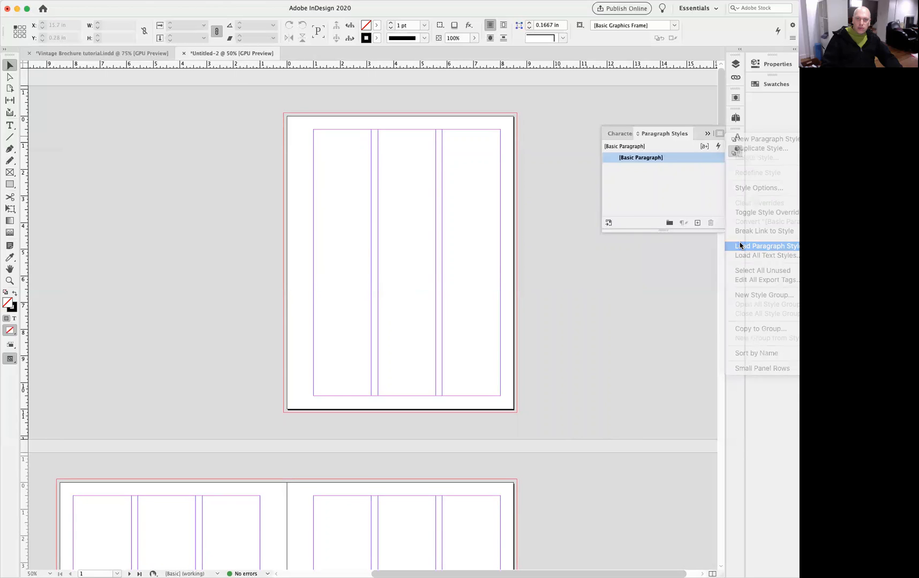
scroll(529, 275, down, 10)
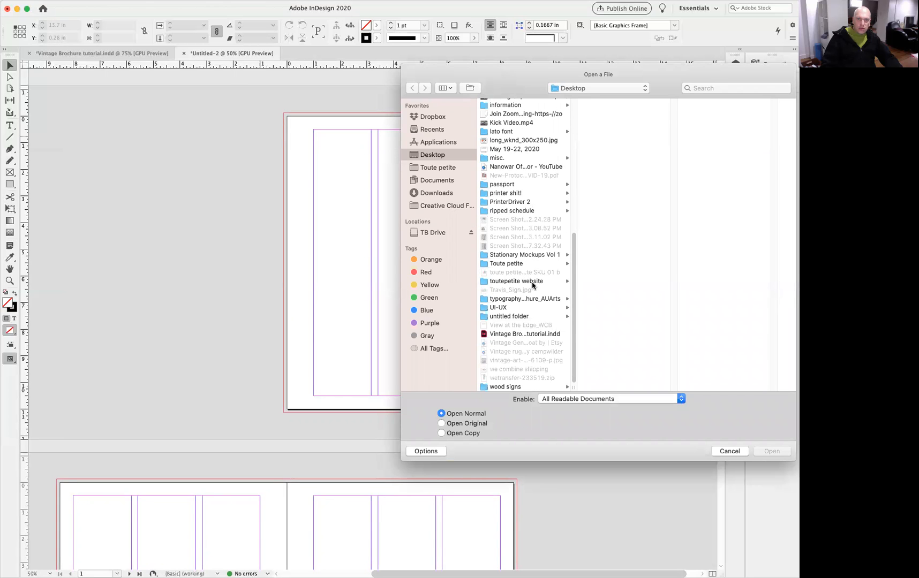
click(518, 334)
click(766, 453)
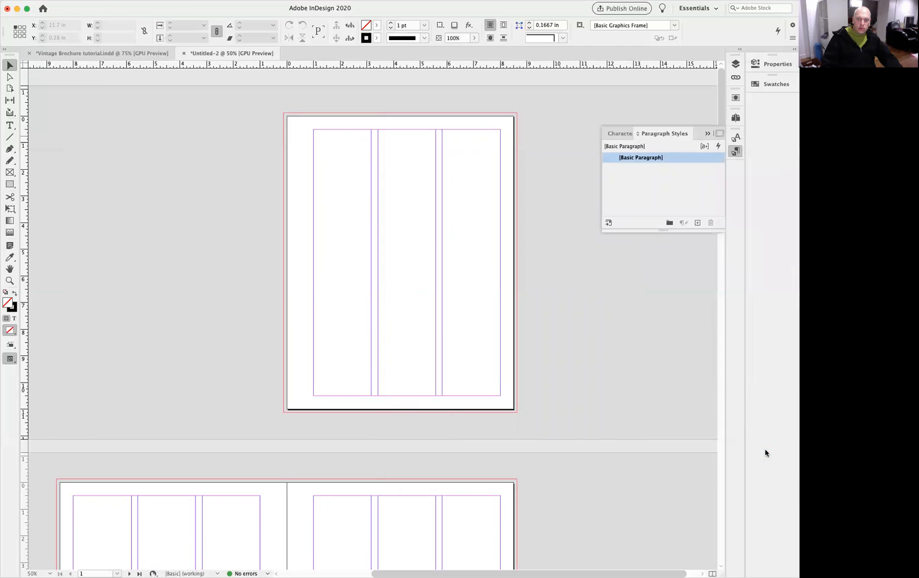
Load all its paragraph and character styles except [Basic Paragraph] and Hyperlink.
drag(507, 253, 448, 225)
click(450, 317)
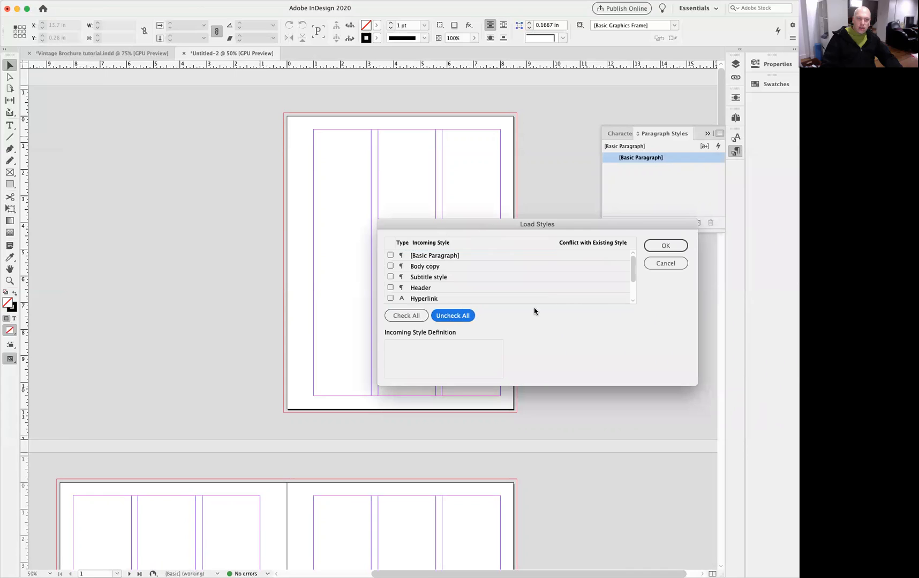
scroll(635, 279, down, 3)
scroll(636, 278, up, 3)
click(405, 317)
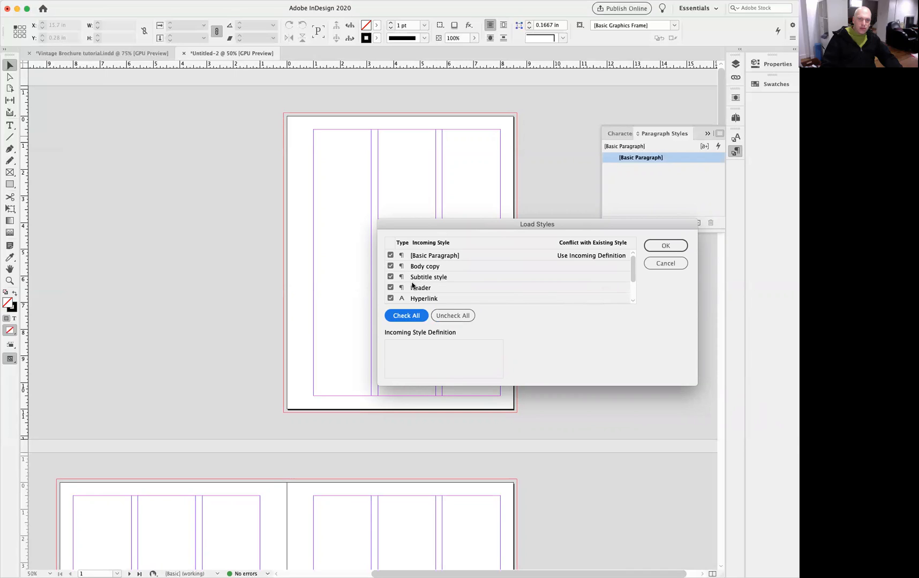
click(390, 256)
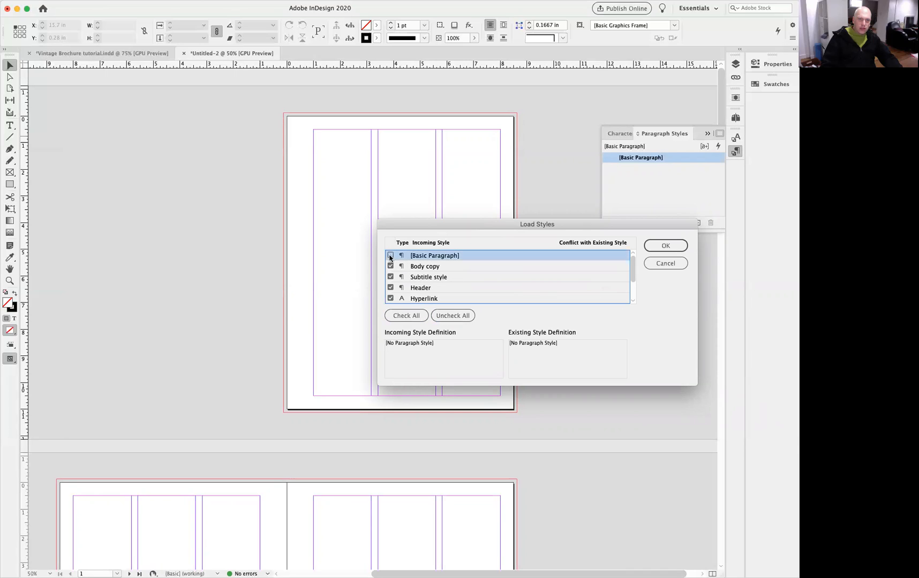
click(391, 298)
drag(630, 273, 632, 292)
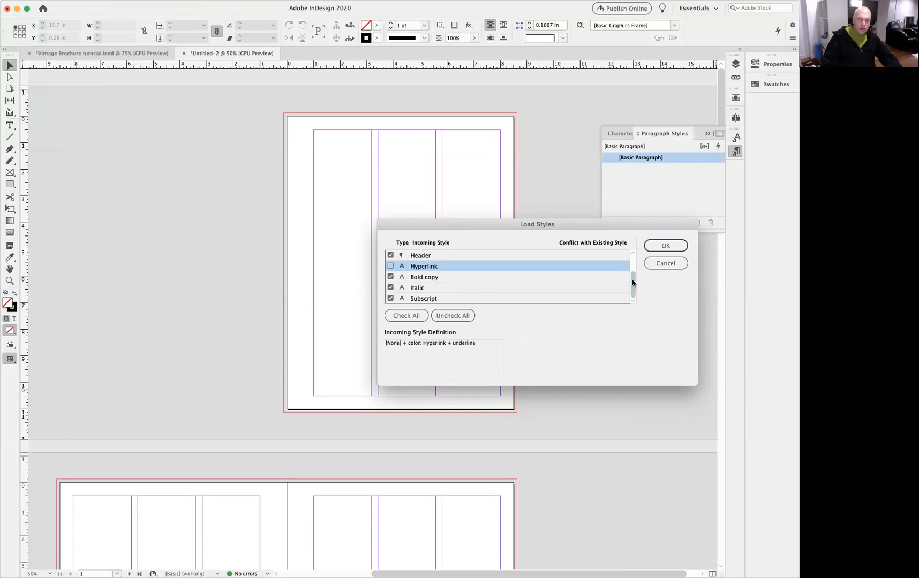
scroll(629, 276, up, 2)
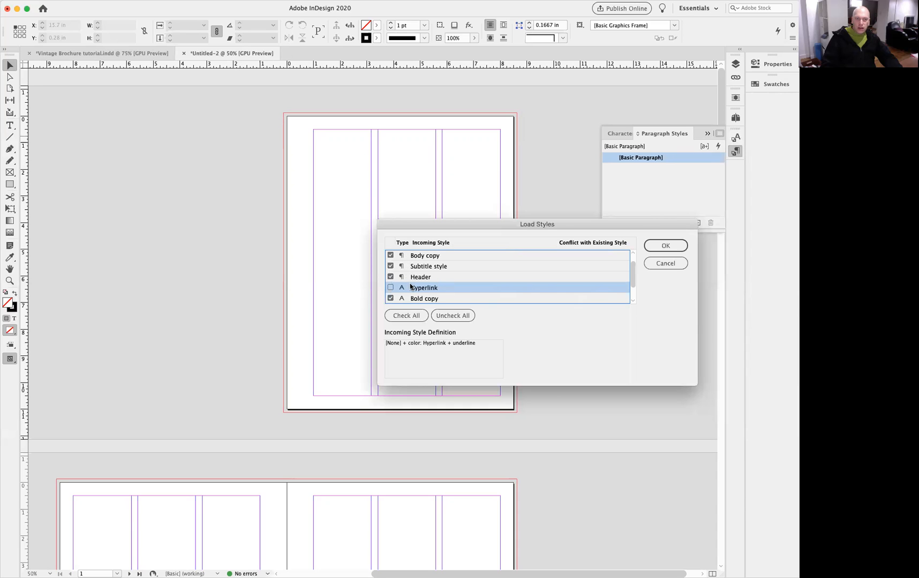
scroll(633, 275, down, 2)
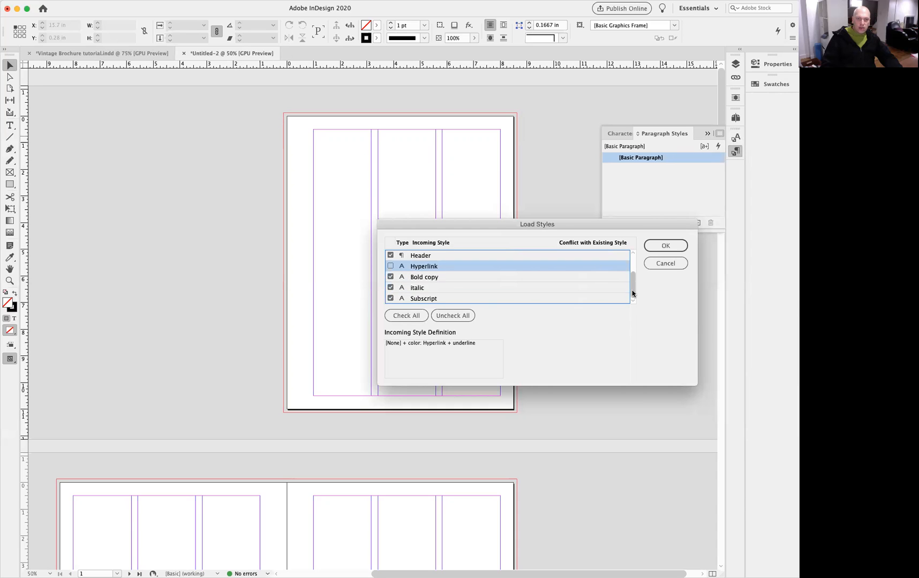
scroll(633, 276, up, 3)
click(665, 246)
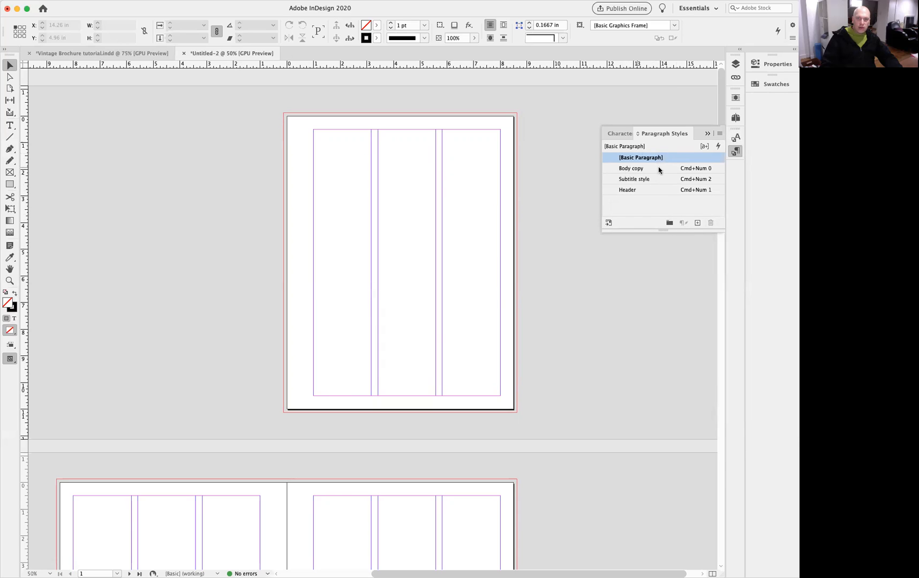
Check the newly loaded character styles and paragraph styles.
click(623, 134)
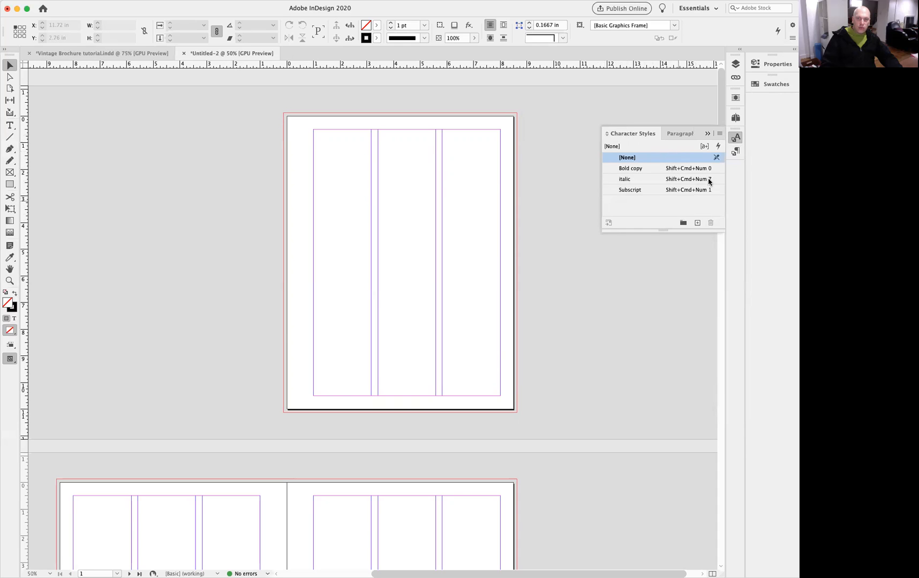
click(679, 134)
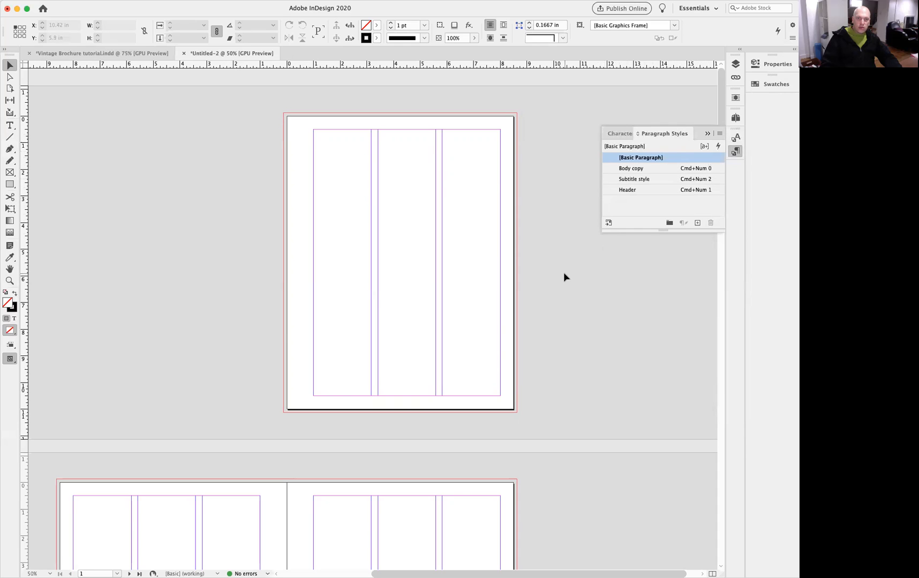
Draw a text frame in the first column of the spread's left page, fill it with placeholder text and style it all as Body copy.
scroll(439, 347, down, 10)
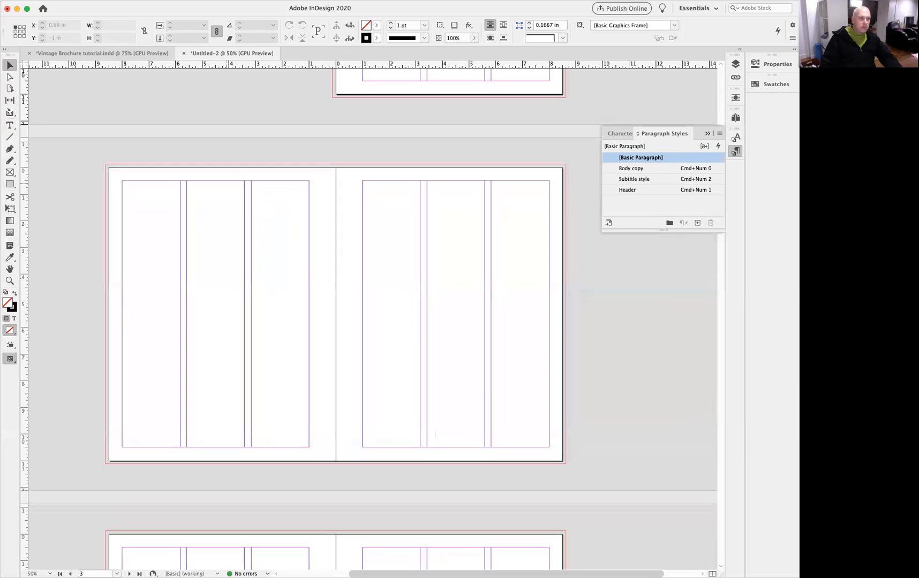
click(9, 125)
drag(122, 181, 245, 447)
click(142, 1)
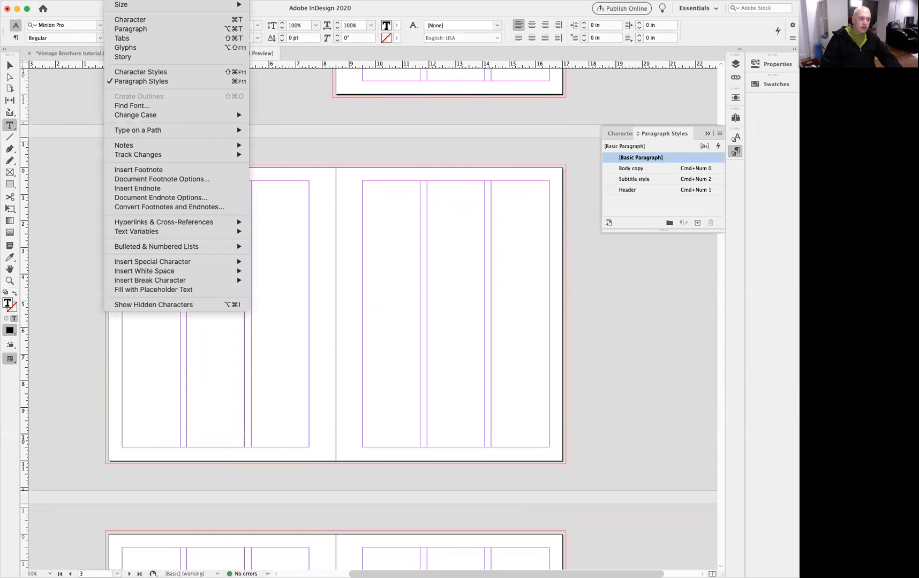
click(154, 289)
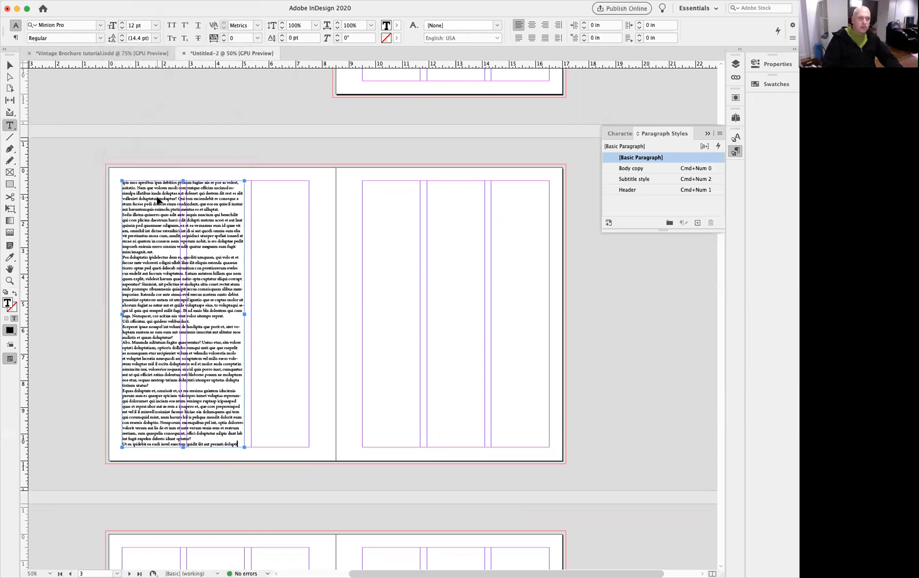
key(super+a)
click(654, 170)
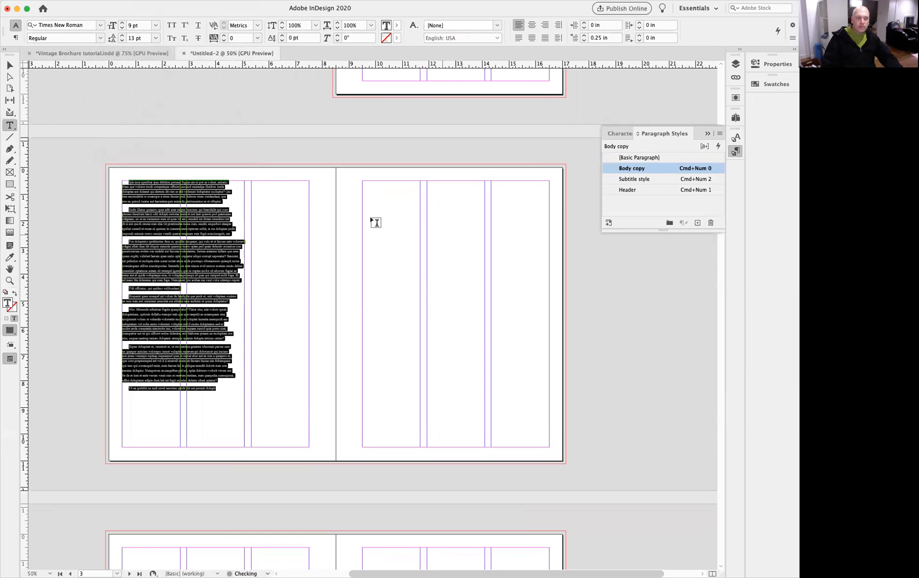
Add the heading 'Header style here' at the top of the text and apply the Header paragraph style.
click(129, 182)
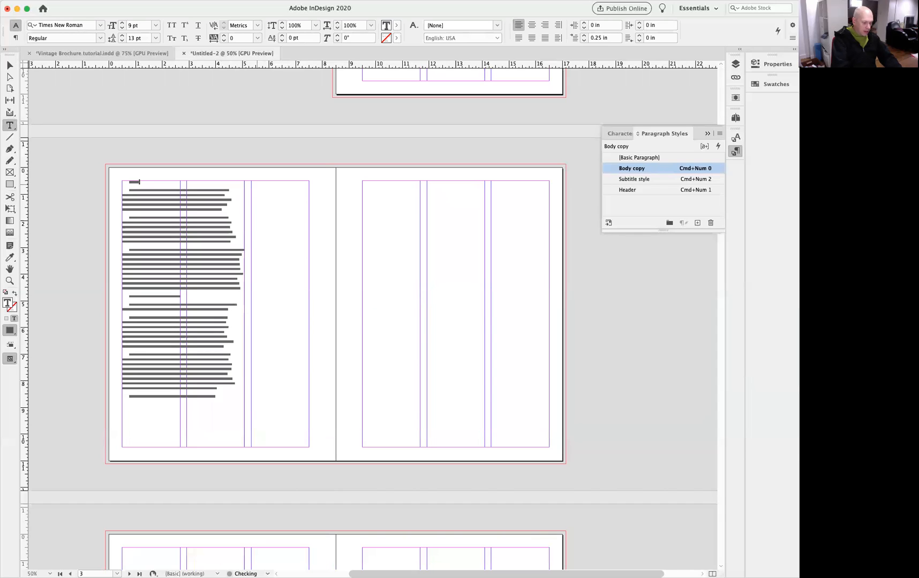
text(er)
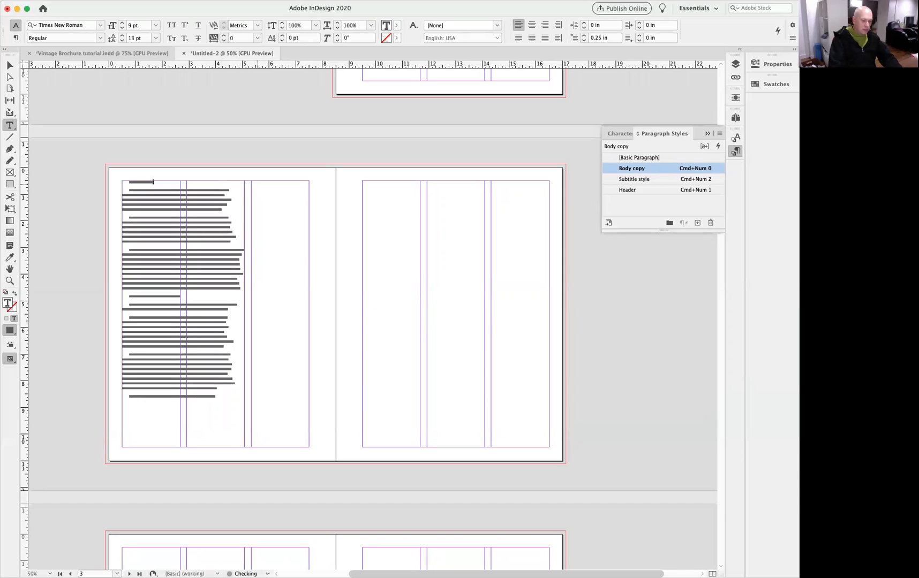
key(super+equal)
key(super+equal)
key(super+equal)
key(super+equal)
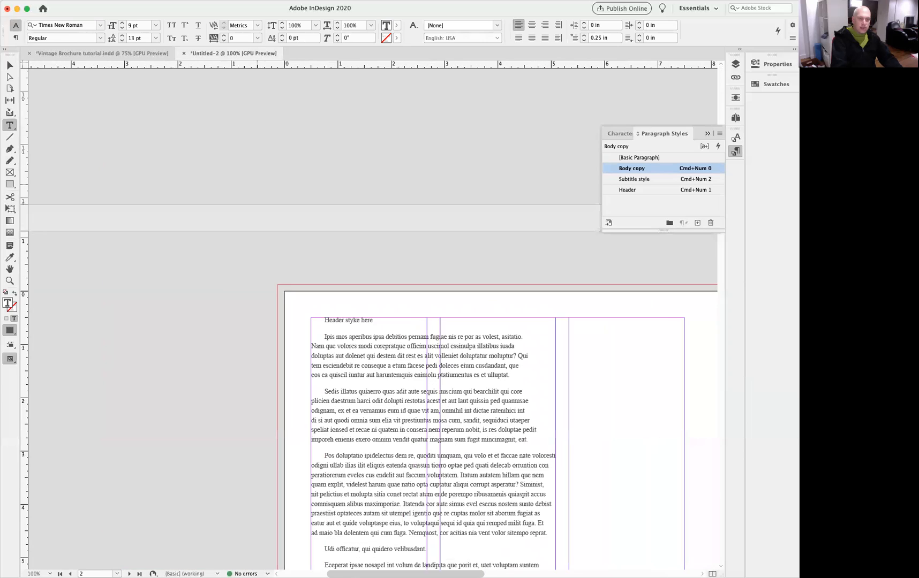
click(632, 190)
drag(395, 332, 408, 333)
text(l)
click(406, 255)
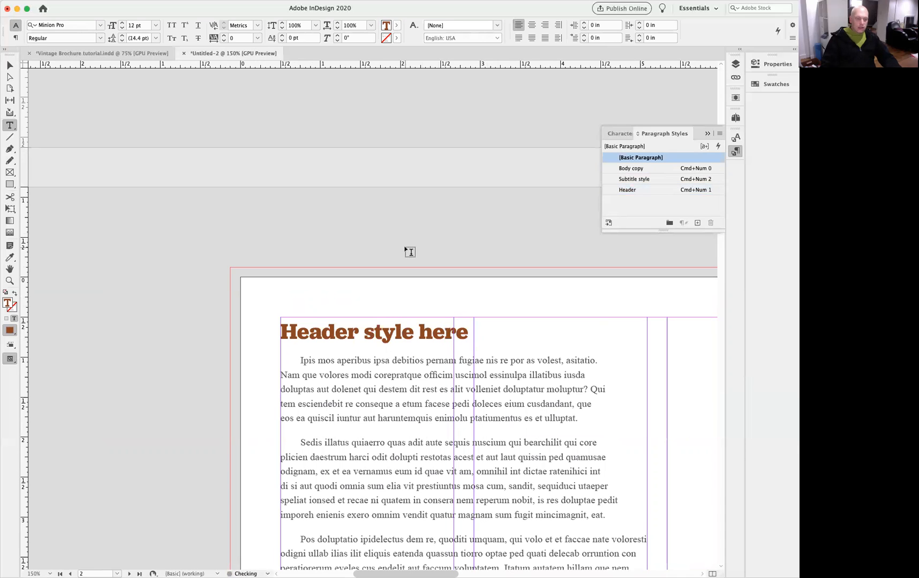
Apply the Subtitle style to the paragraph 'Udi officatur, qui quidero velibusdant.'.
key(super+minus)
drag(404, 224, 266, 100)
key(super+minus)
drag(400, 351, 316, 242)
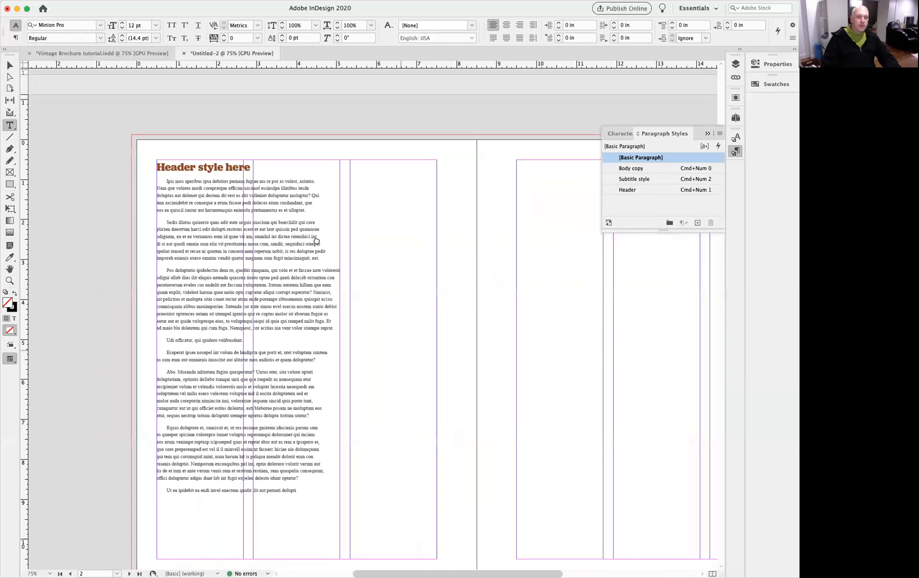
click(234, 337)
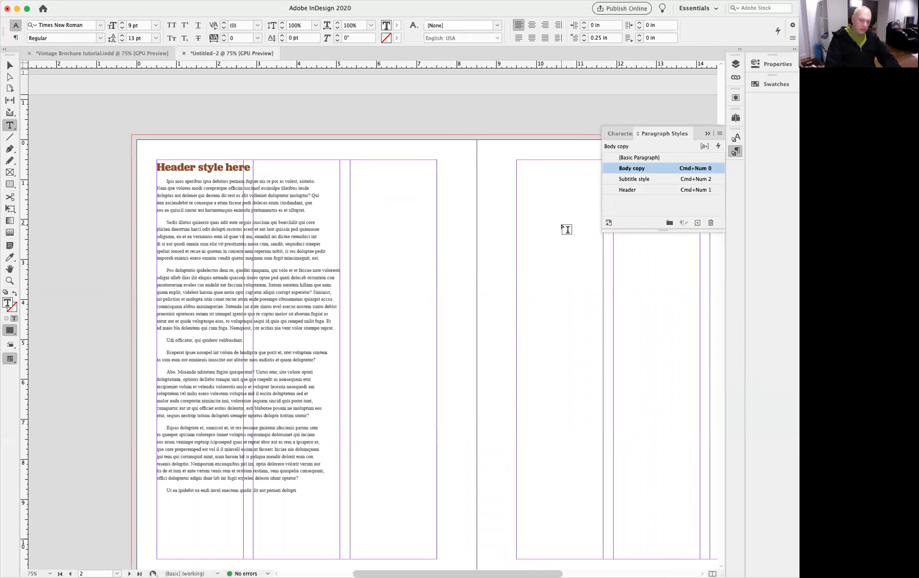
key(super+KP_2)
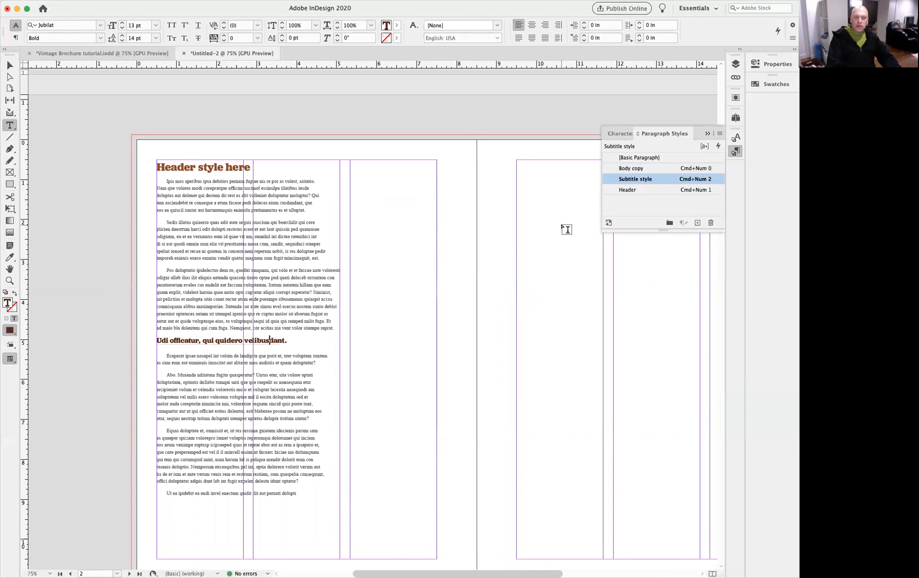
Apply the Bold copy character style to the whole paragraph following the subtitle.
key(super+Down)
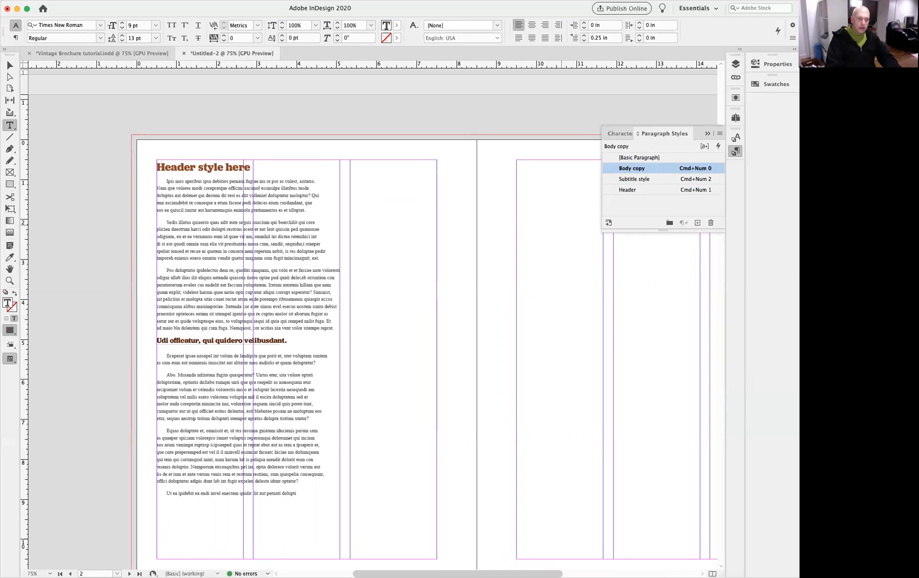
key(super+shift+Down)
key(super+KP_3)
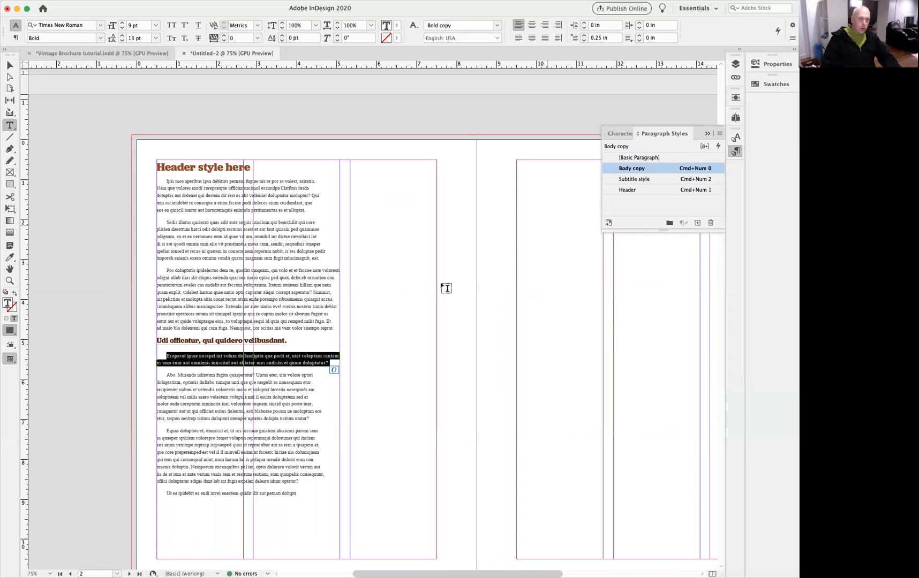
Create a new paragraph style from the first body paragraph and name it Intro.
double_click(194, 196)
triple_click(194, 197)
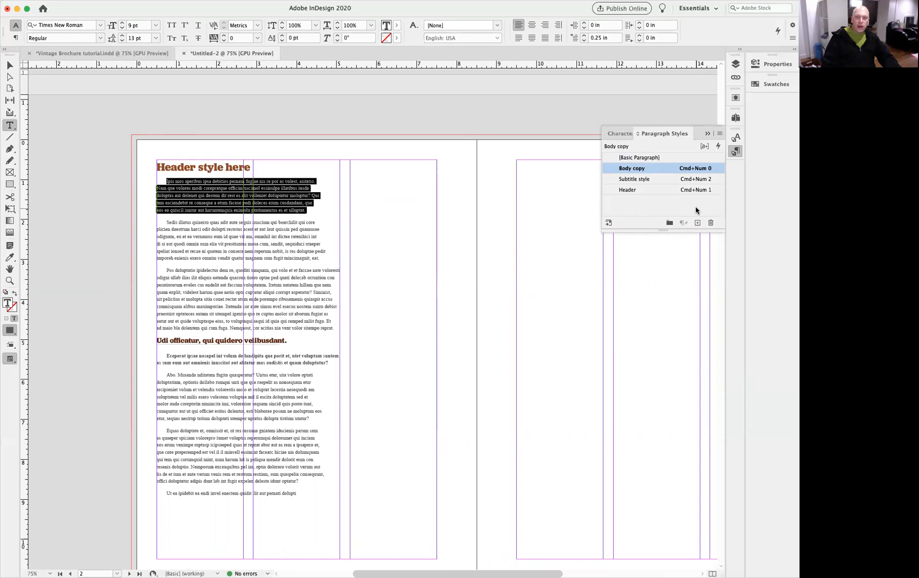
click(698, 223)
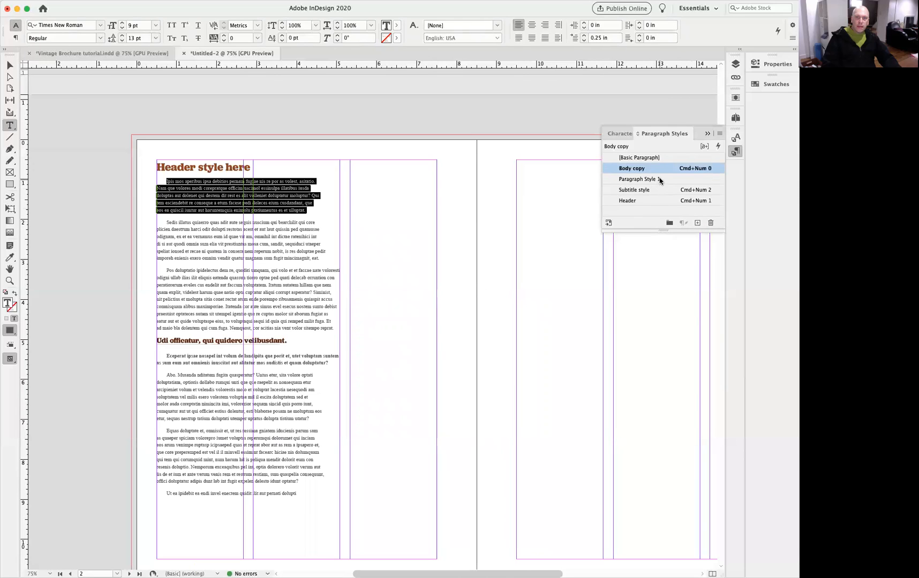
double_click(669, 180)
text(INtro)
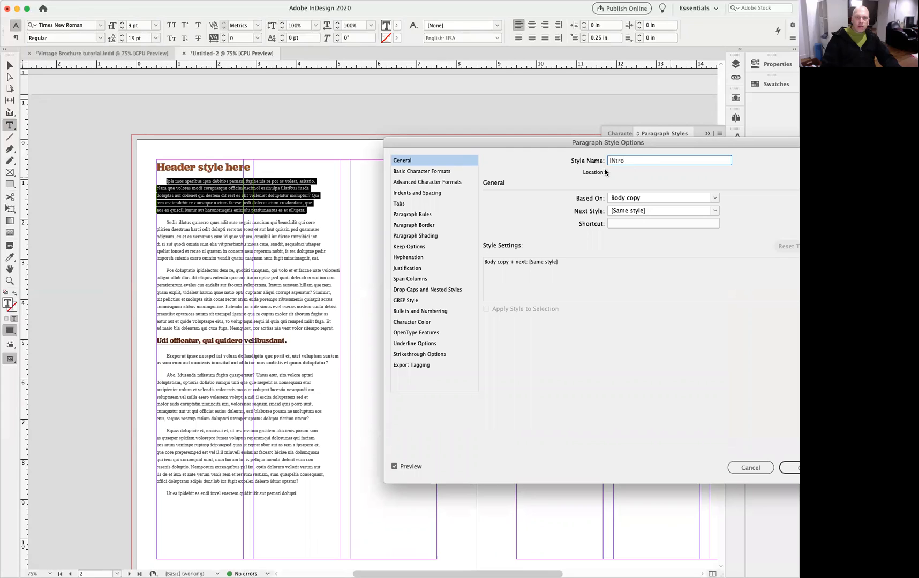
drag(657, 161, 546, 165)
text(Intro)
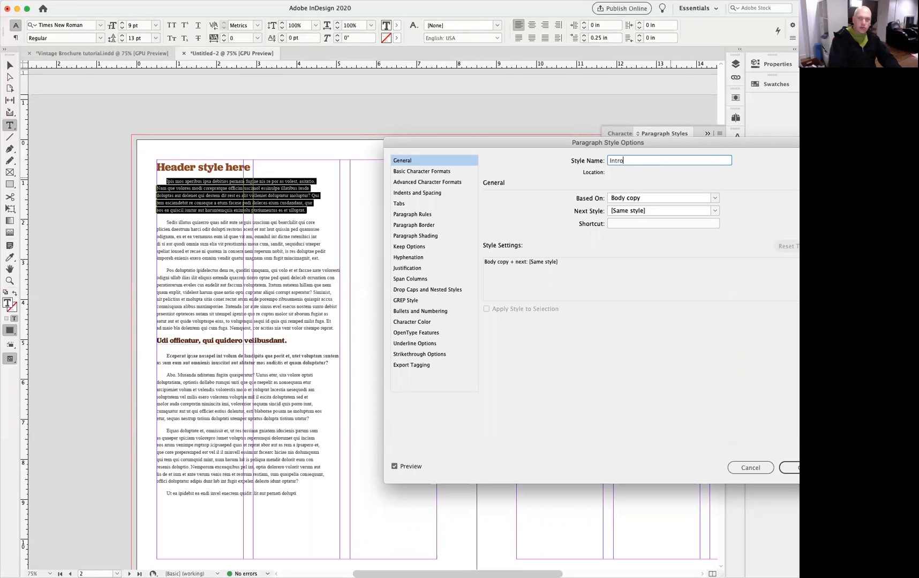
Set the Intro style's font size to 12 pt and leading to 17 pt.
click(431, 173)
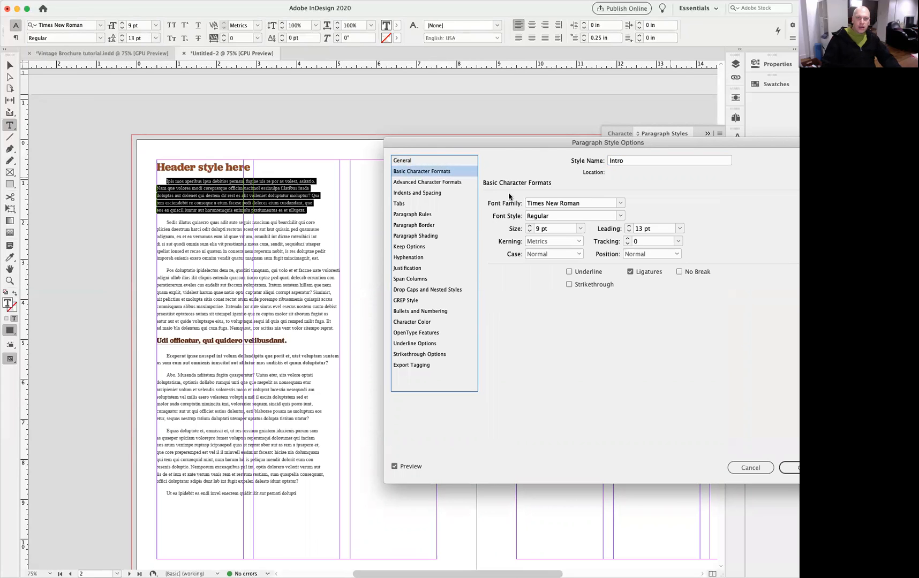
click(530, 228)
click(530, 227)
click(530, 227)
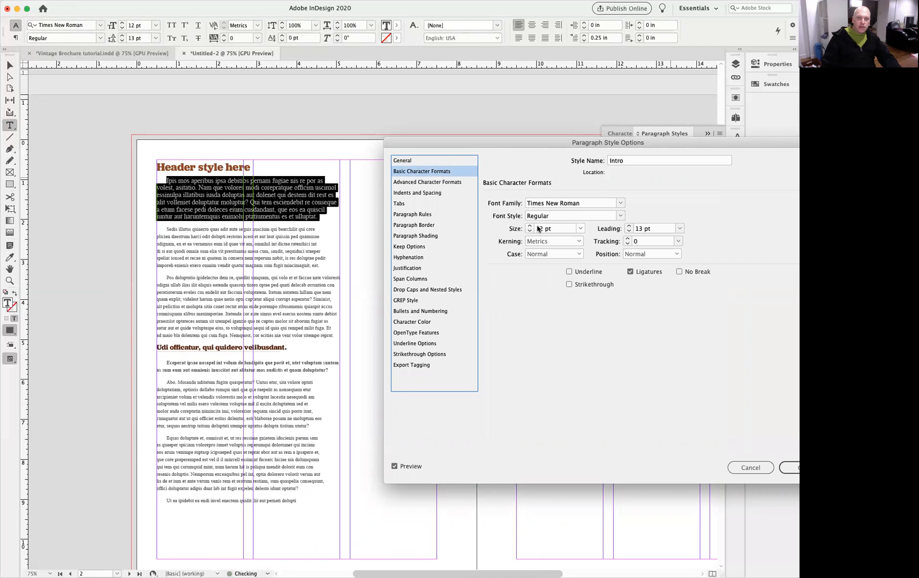
click(629, 226)
click(628, 226)
click(628, 226)
click(628, 226)
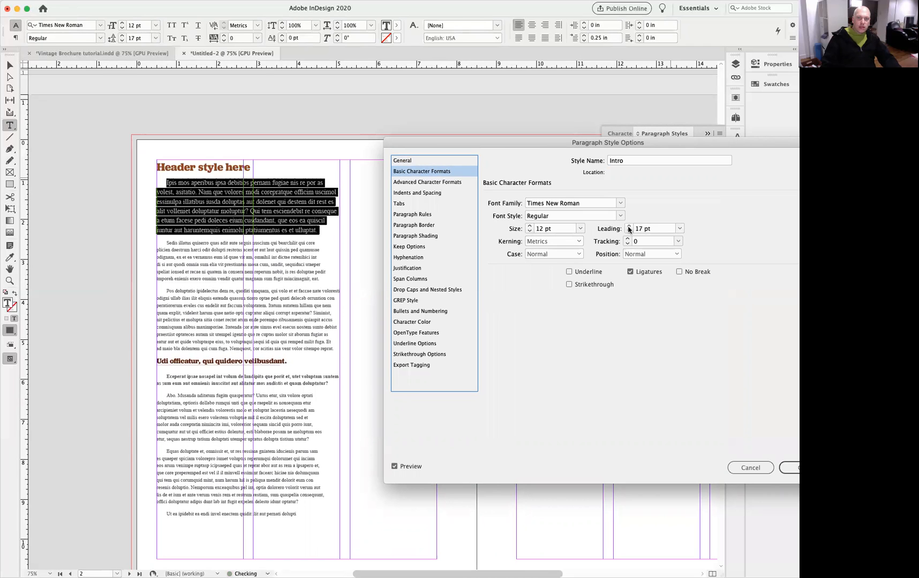
click(434, 194)
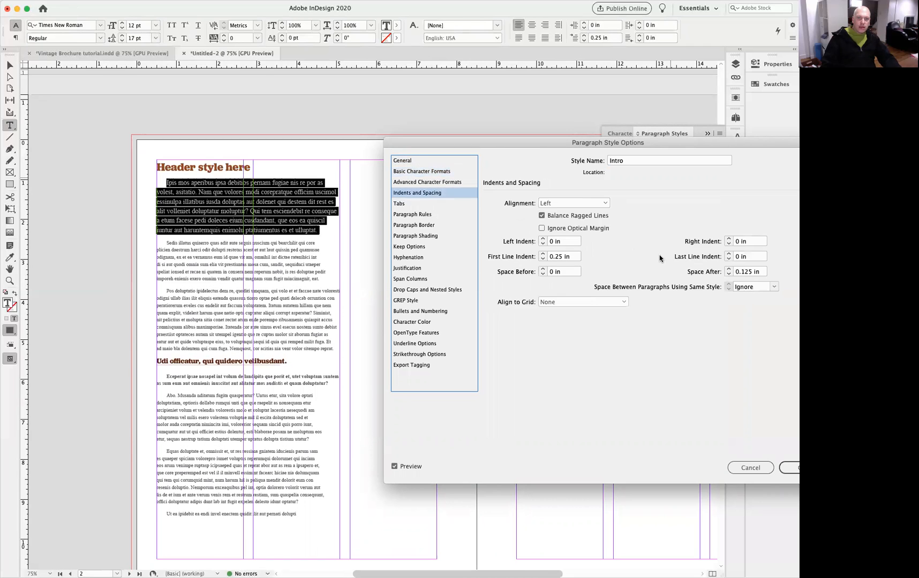
Set the Intro style's space after to 0.25 in.
click(729, 269)
click(789, 466)
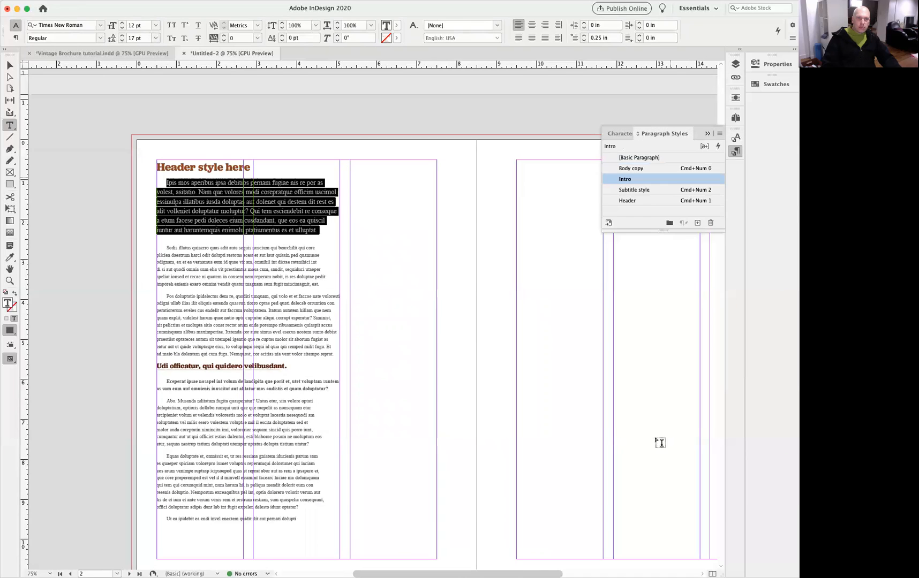
click(97, 265)
key(w)
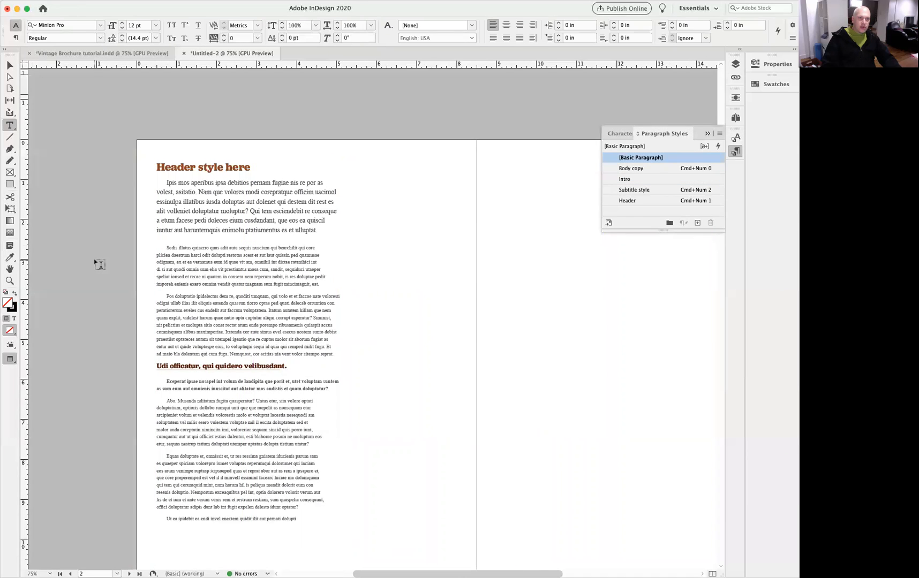
Set the Intro style's character color tint to 100%.
double_click(658, 180)
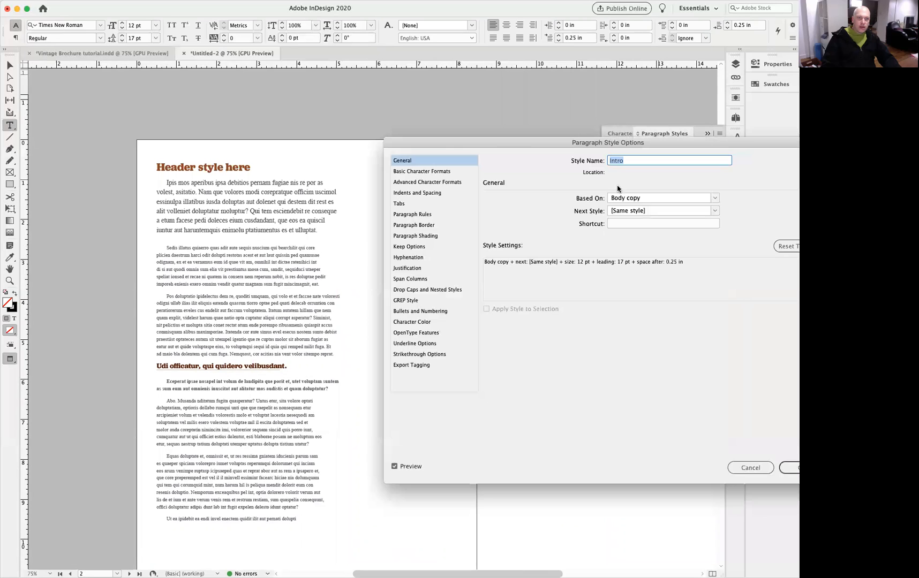
click(422, 323)
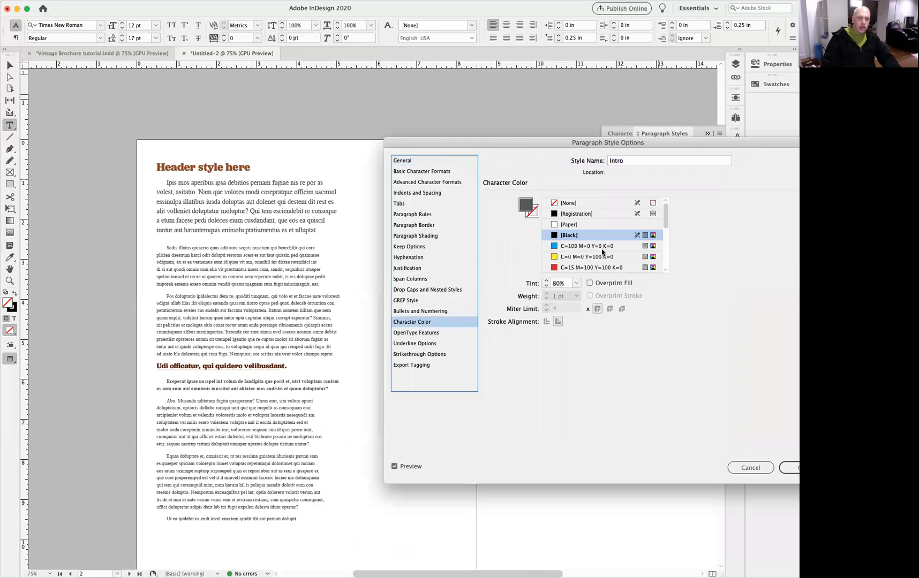
click(577, 284)
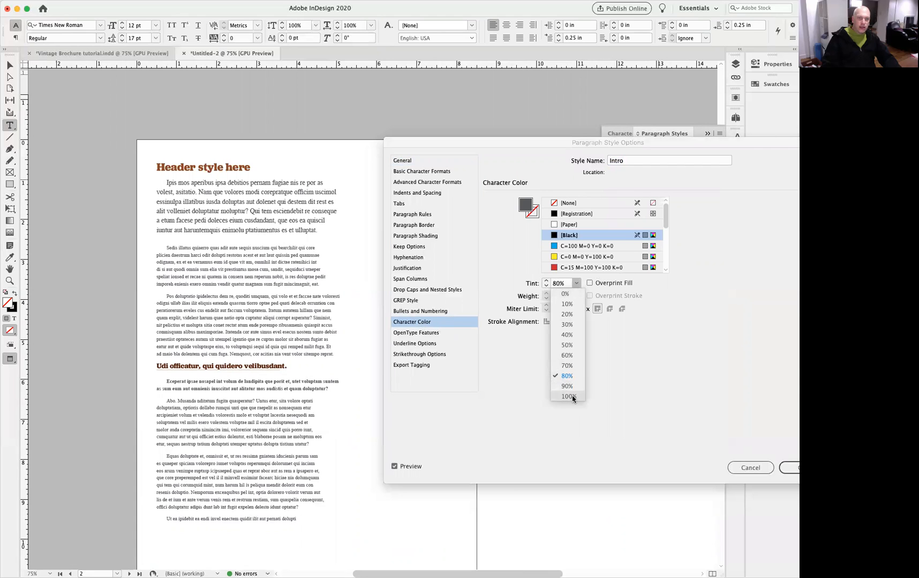
click(572, 400)
click(798, 468)
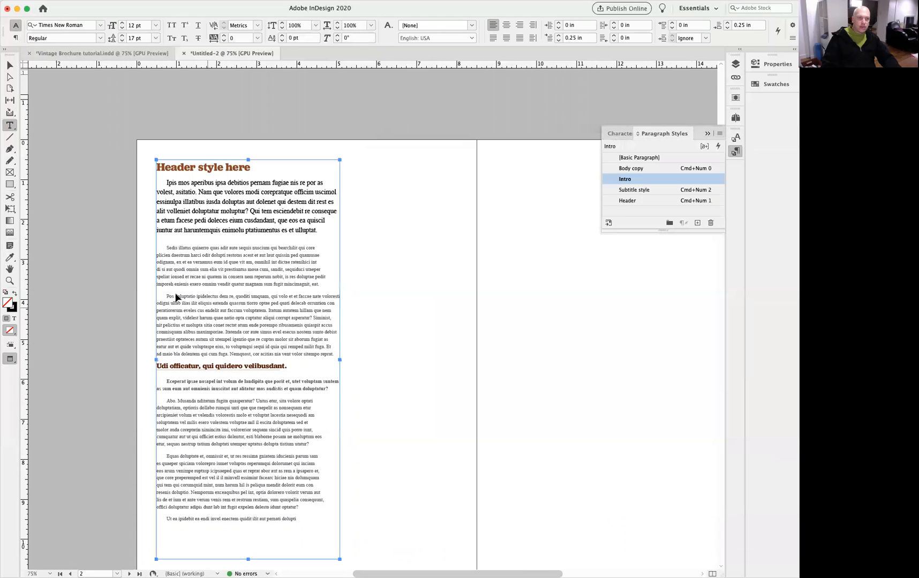
drag(198, 179, 354, 175)
alt+click(397, 272)
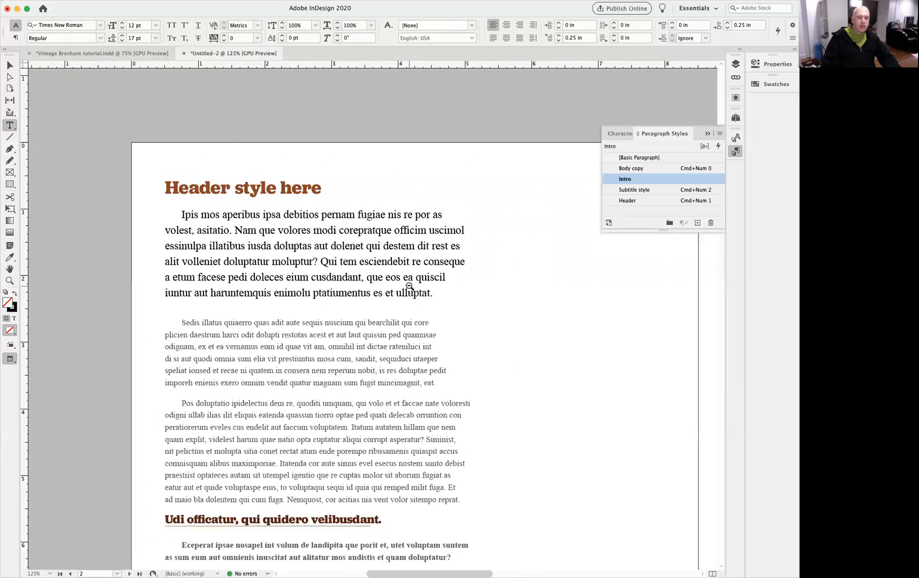